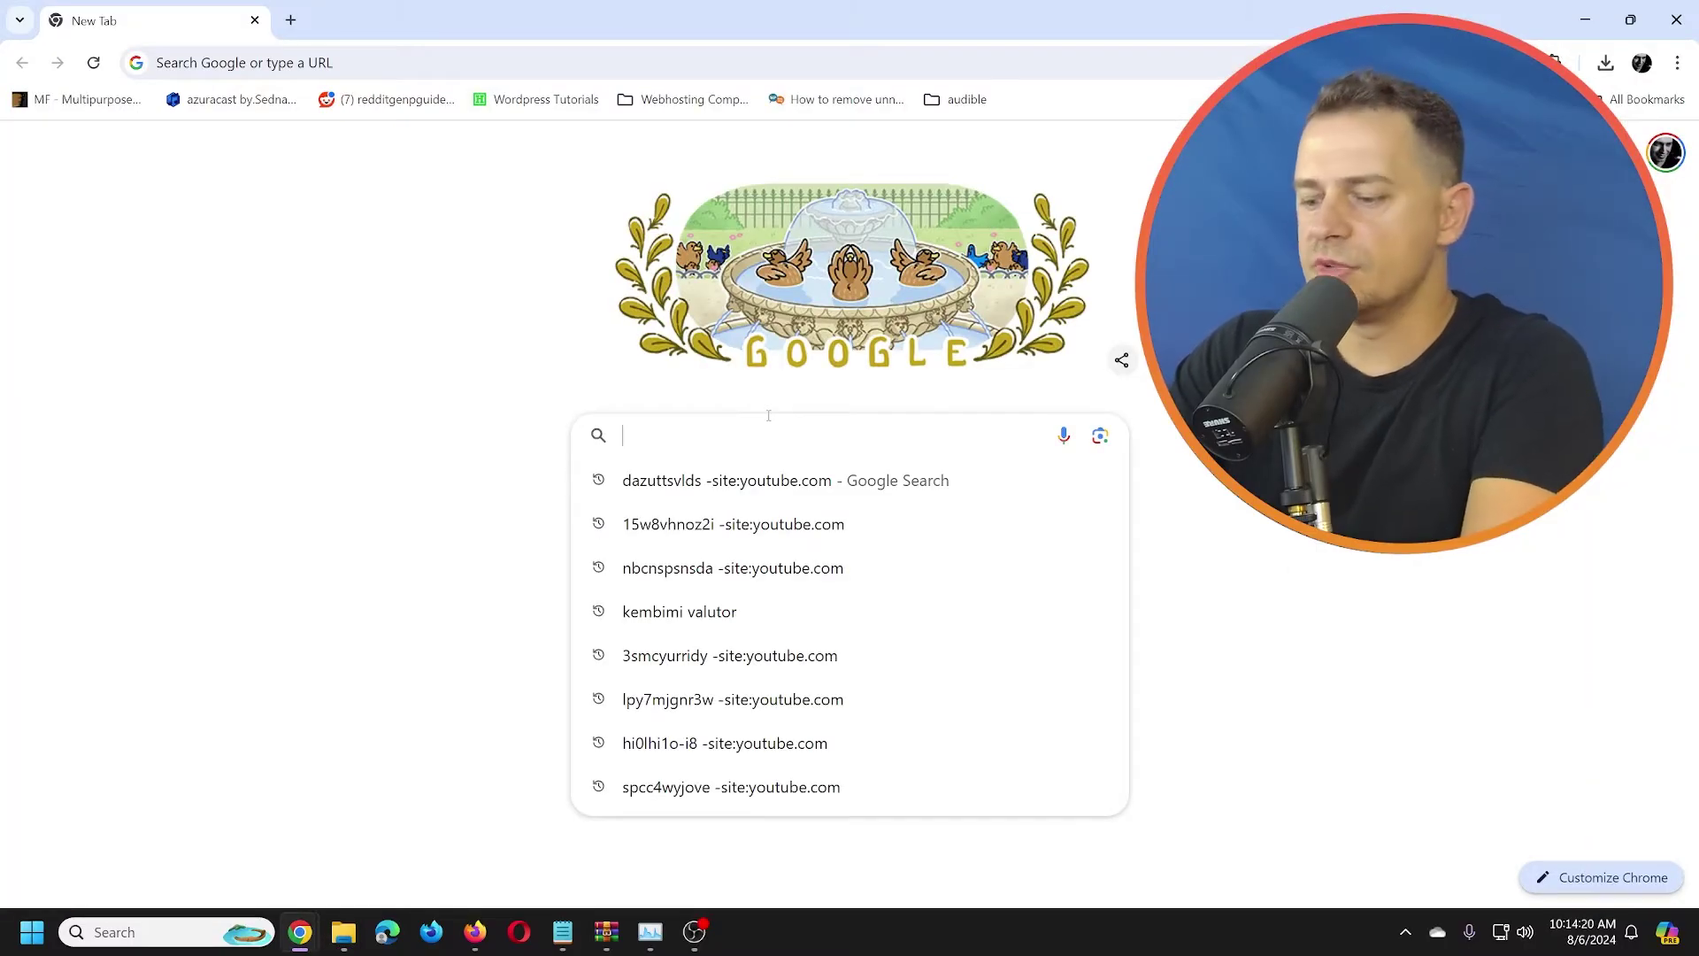
Search 'google usb', open the Android Developers Google USB Driver page, and start the driver ZIP download
type("google usb")
left_click(703, 522)
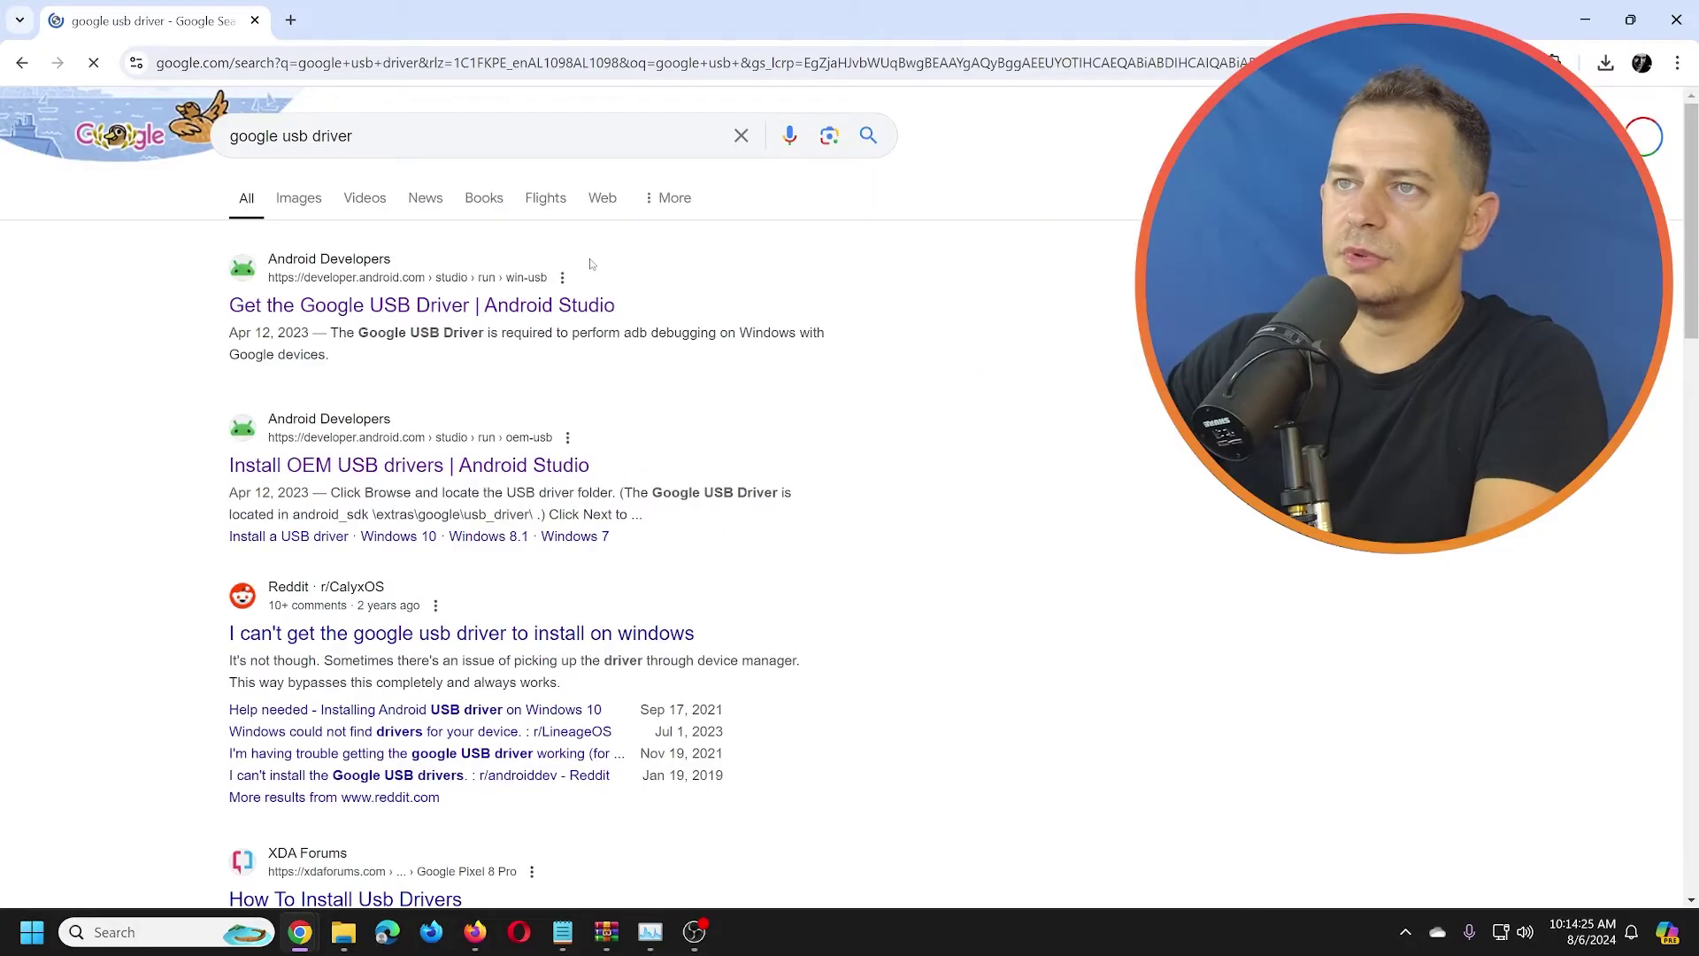
left_click(396, 308)
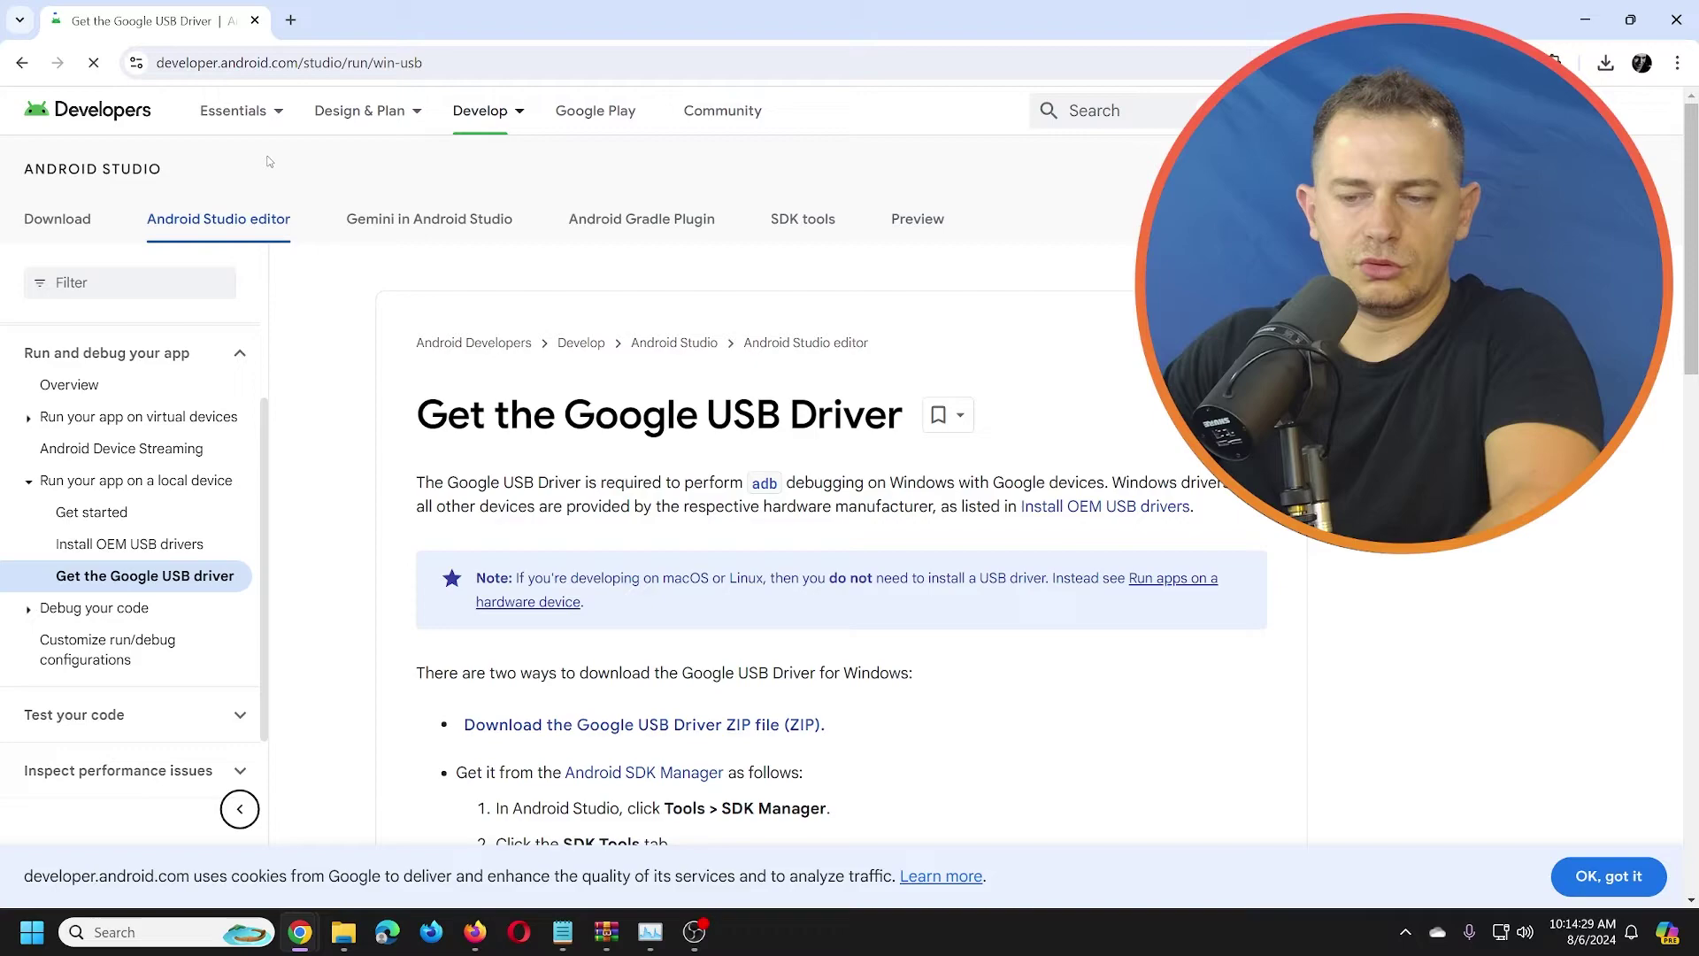
scroll(938, 421, "down", 2)
scroll(931, 421, "down", 2)
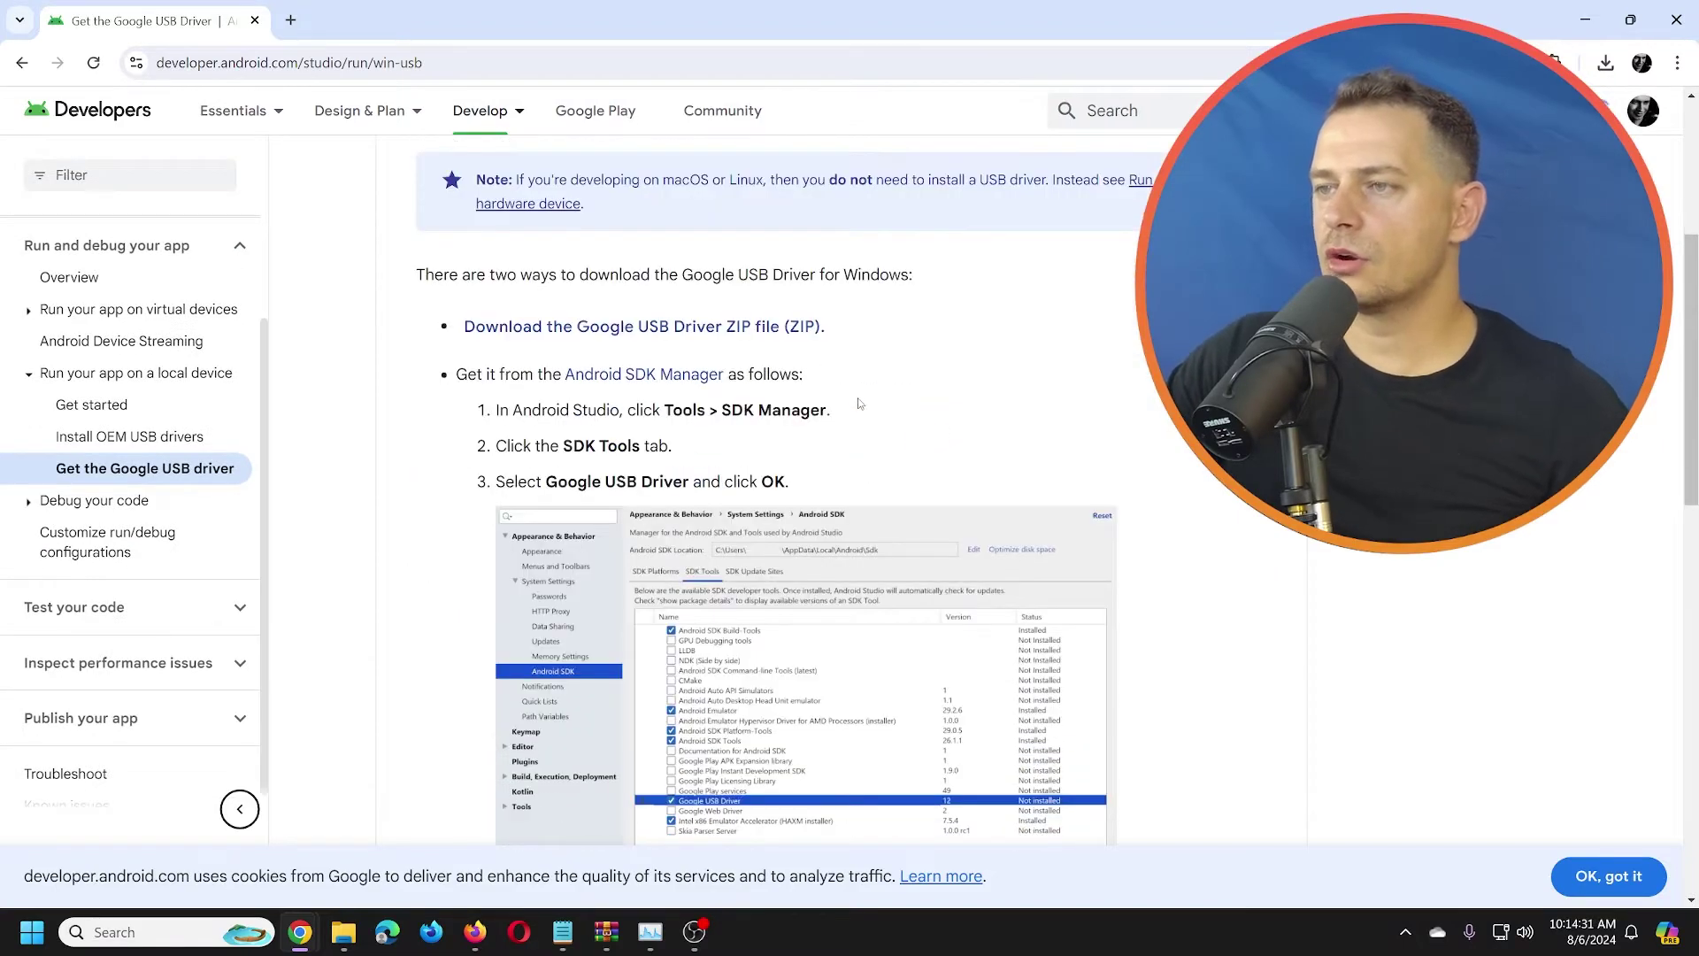
left_click(662, 329)
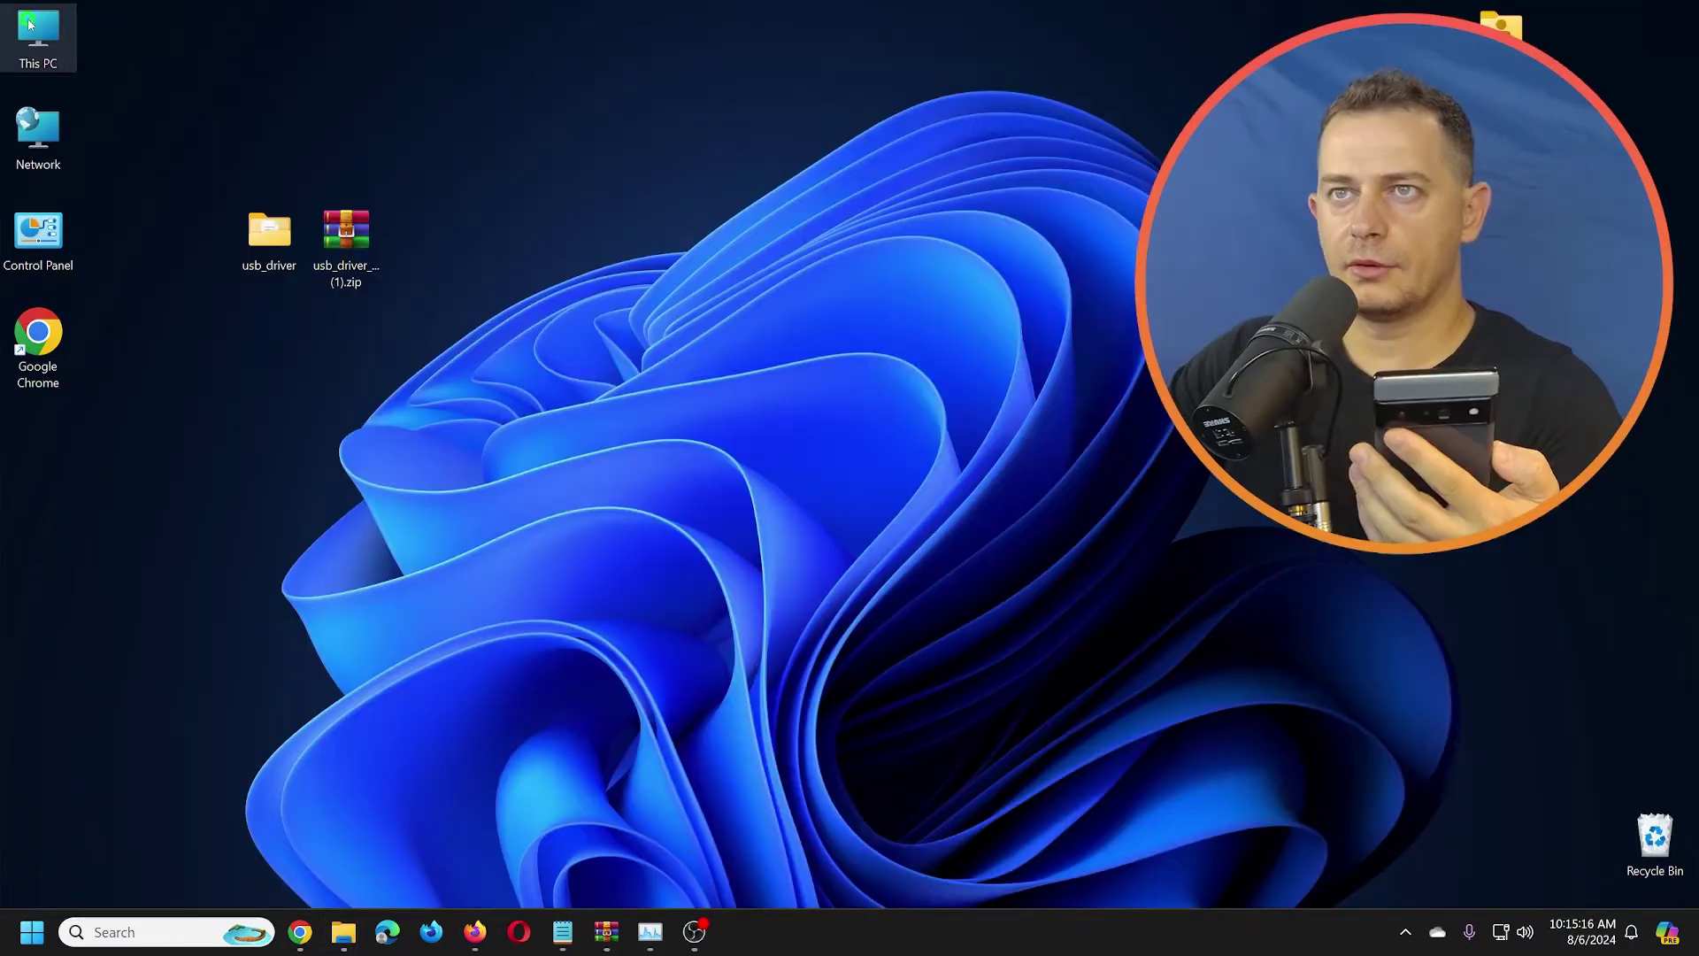
Open Computer Management from This PC's Manage option and move its window up and left
right_click(29, 24)
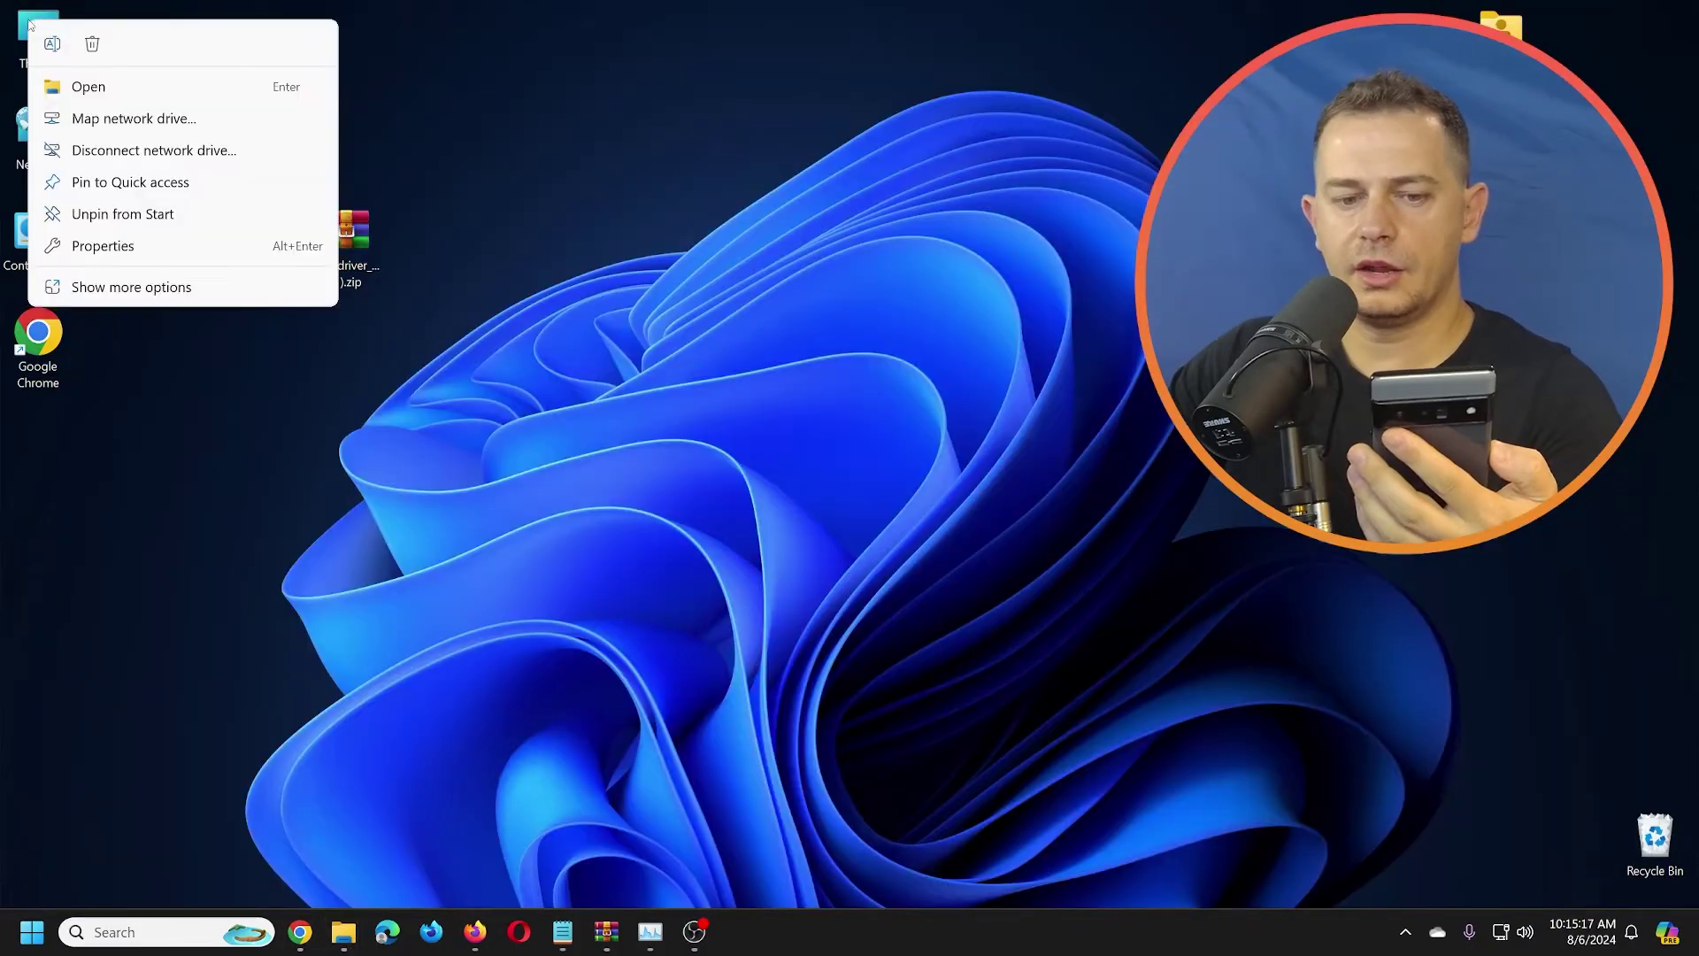
left_click(136, 299)
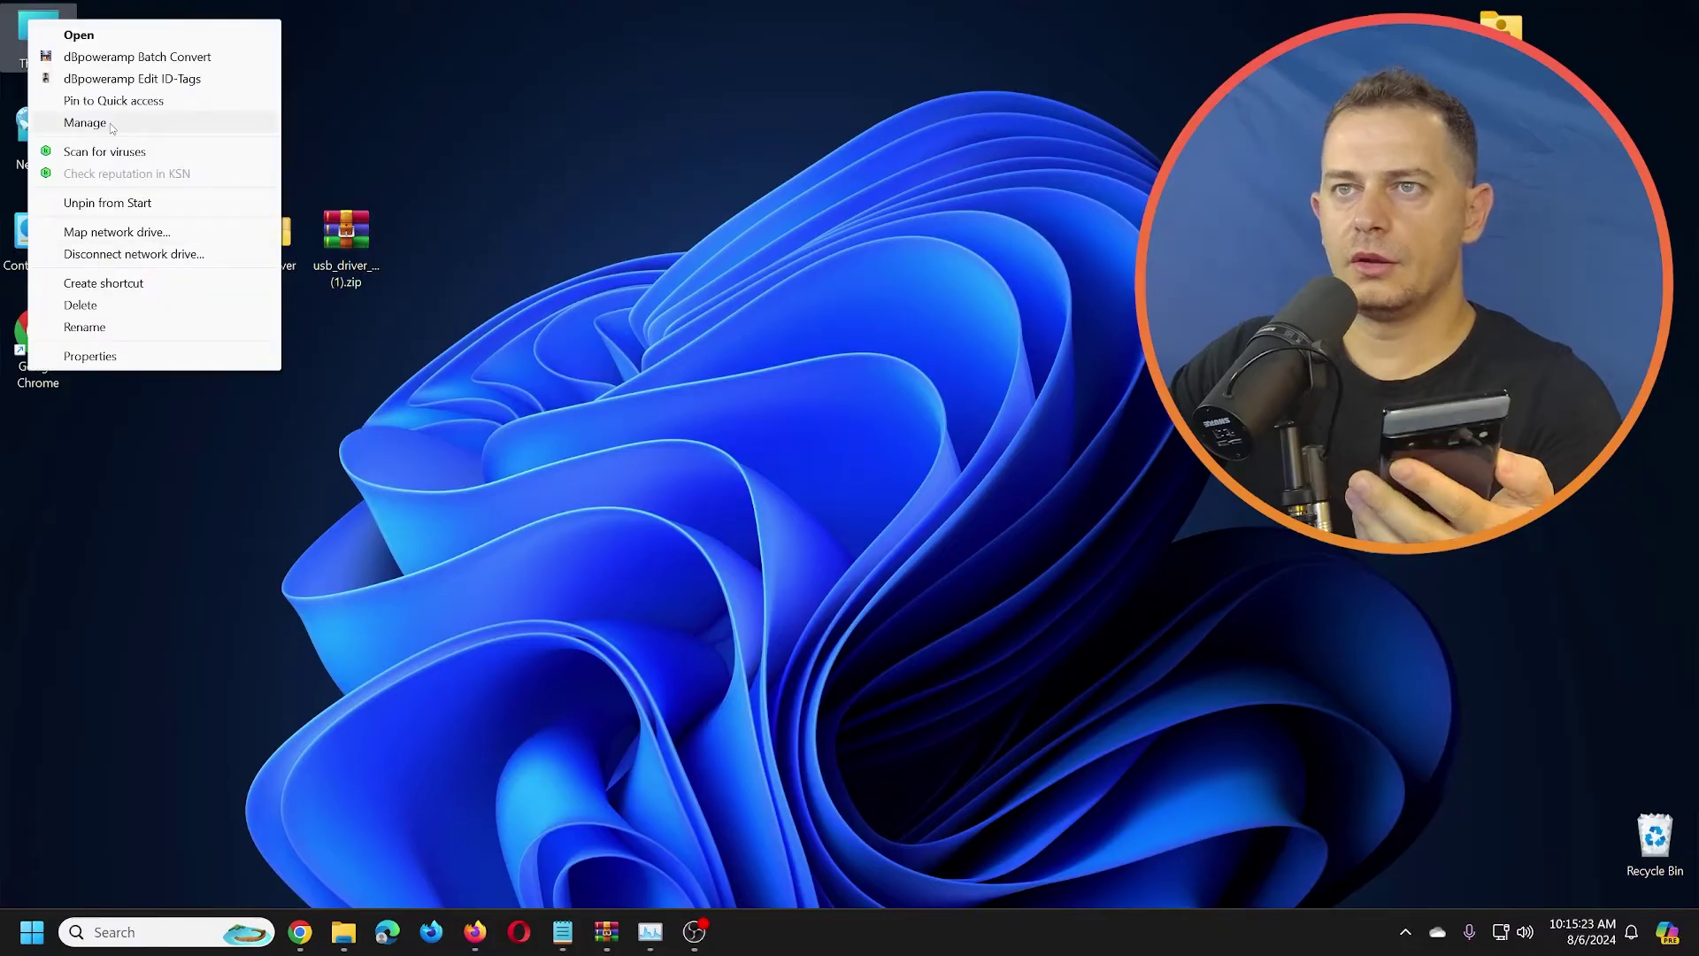
left_click(85, 123)
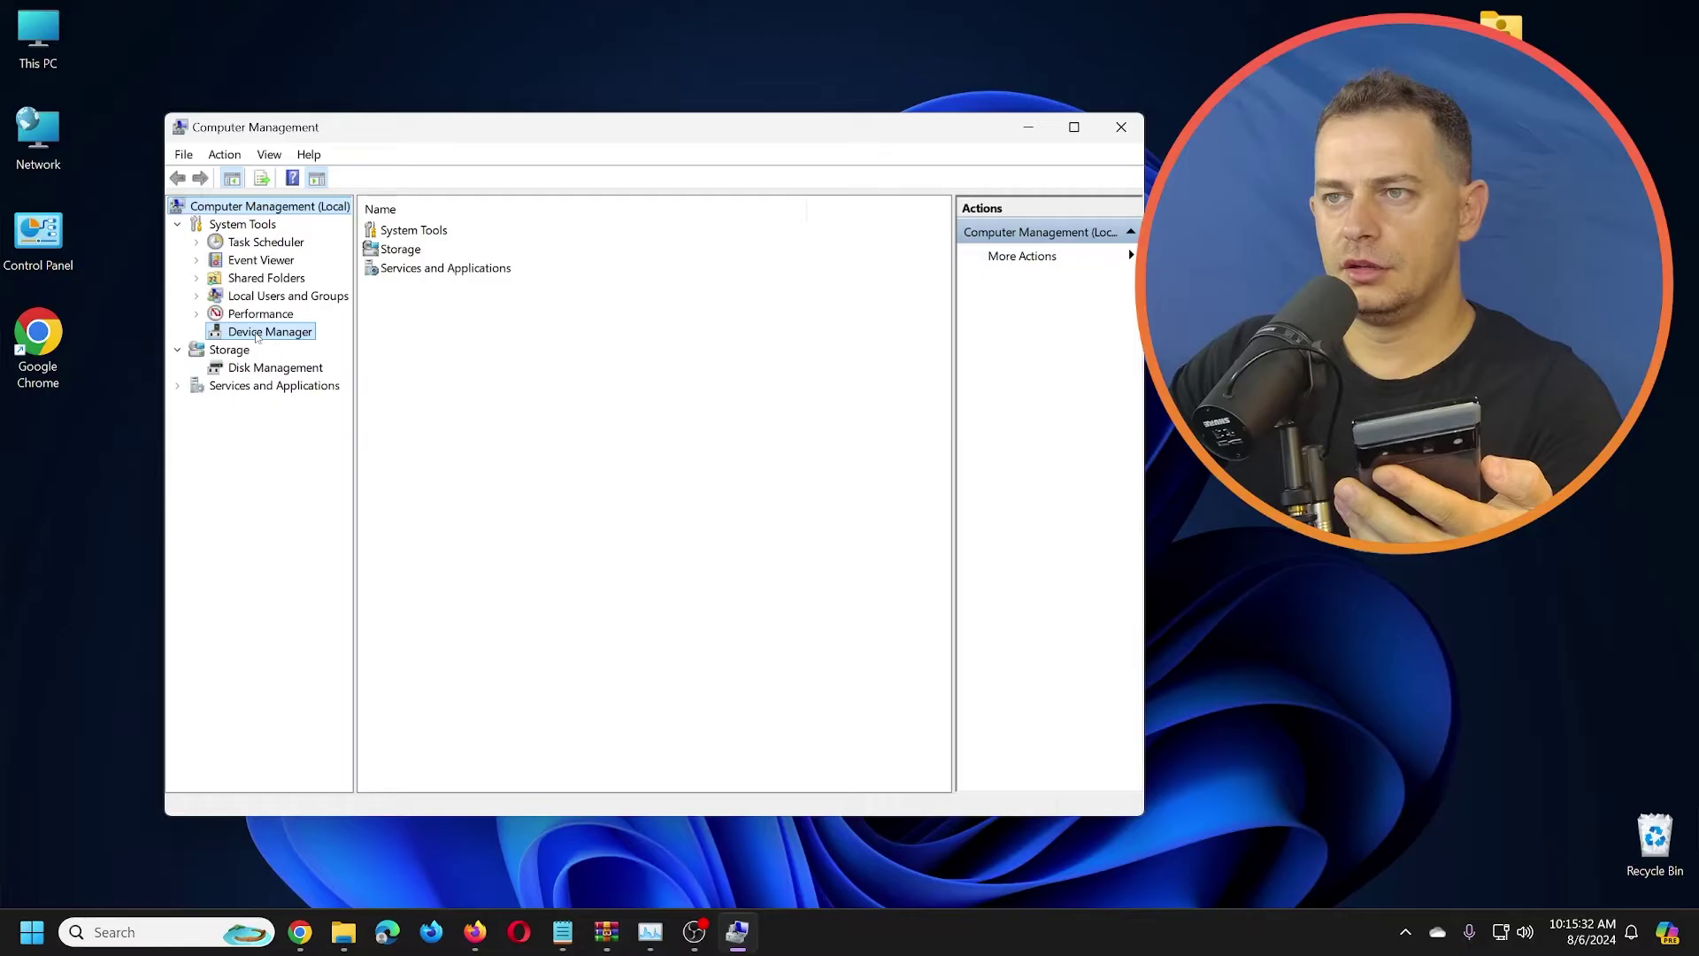
left_click_drag(496, 127, 433, 82)
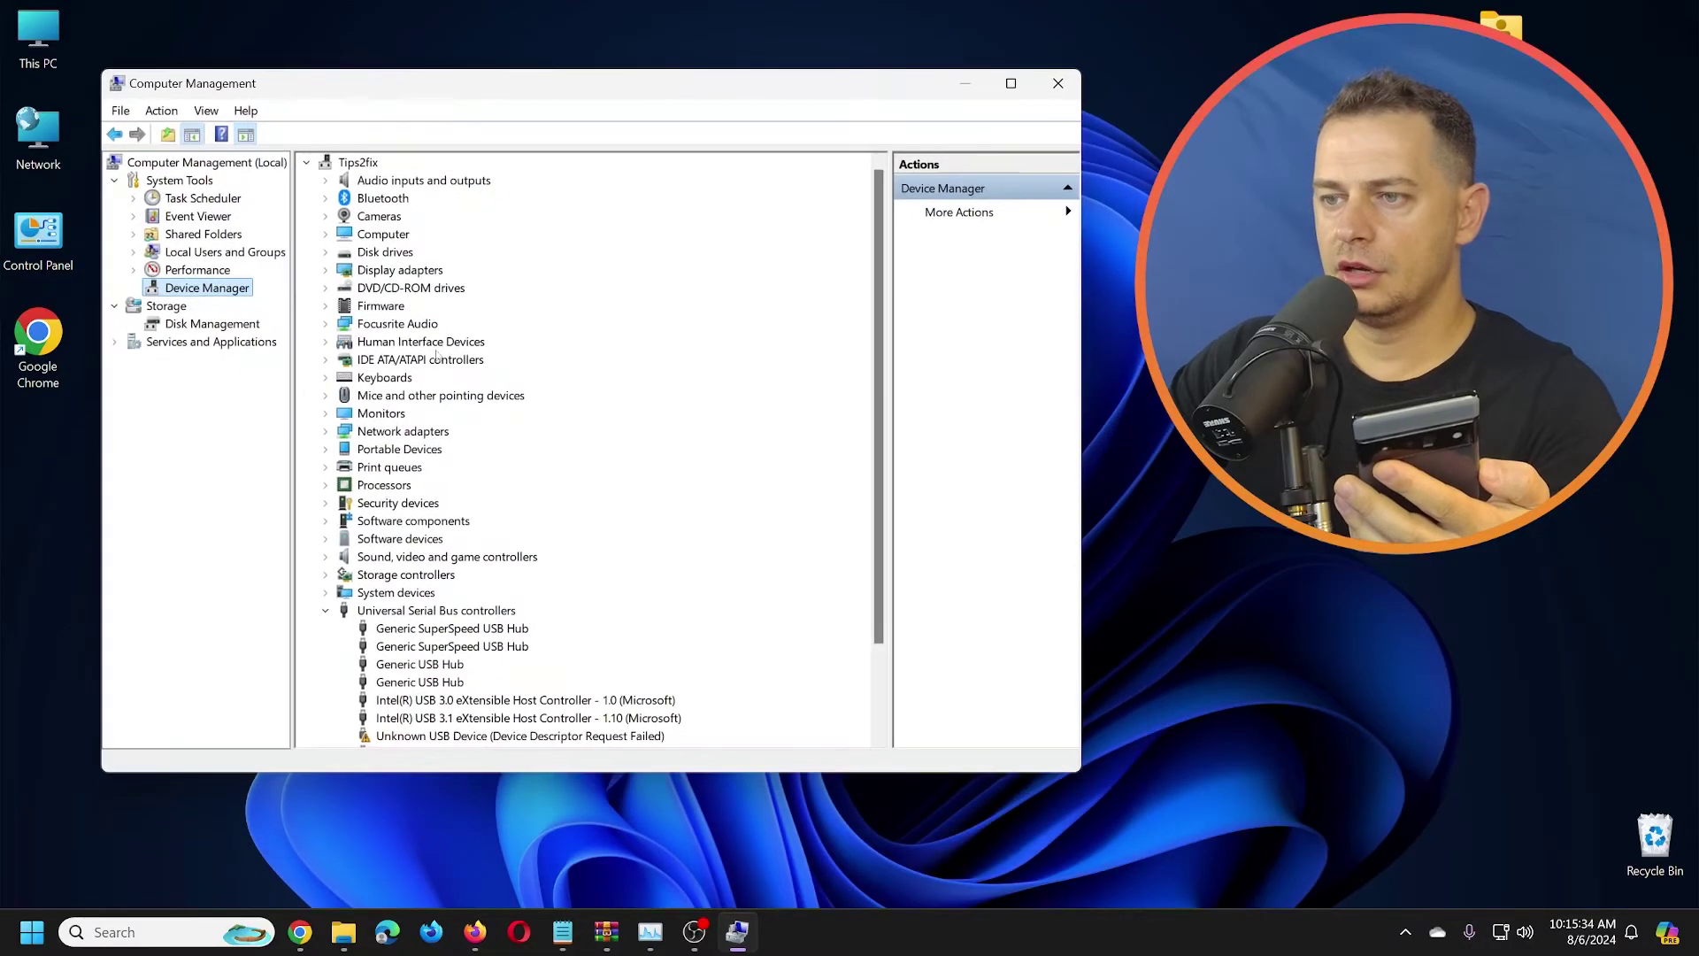
Expand Portable Devices in Device Manager to see the connected devices
scroll(478, 442, "down", 2)
scroll(505, 496, "up", 1)
scroll(525, 523, "down", 1)
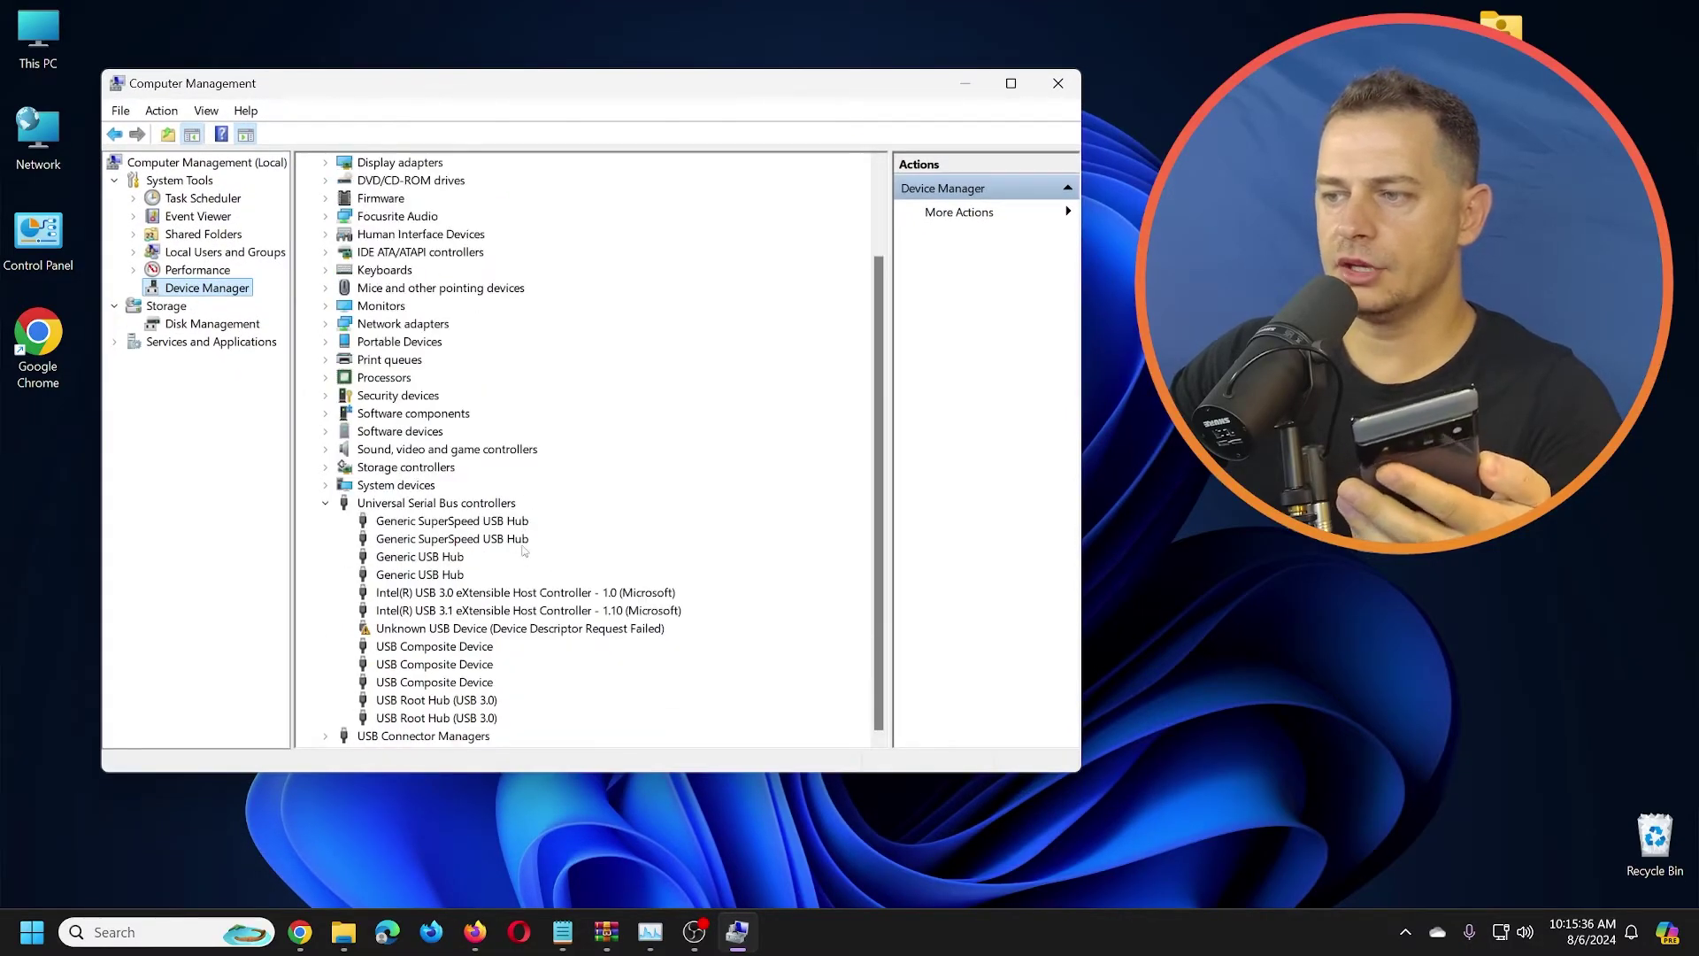
scroll(524, 551, "up", 2)
left_click(325, 451)
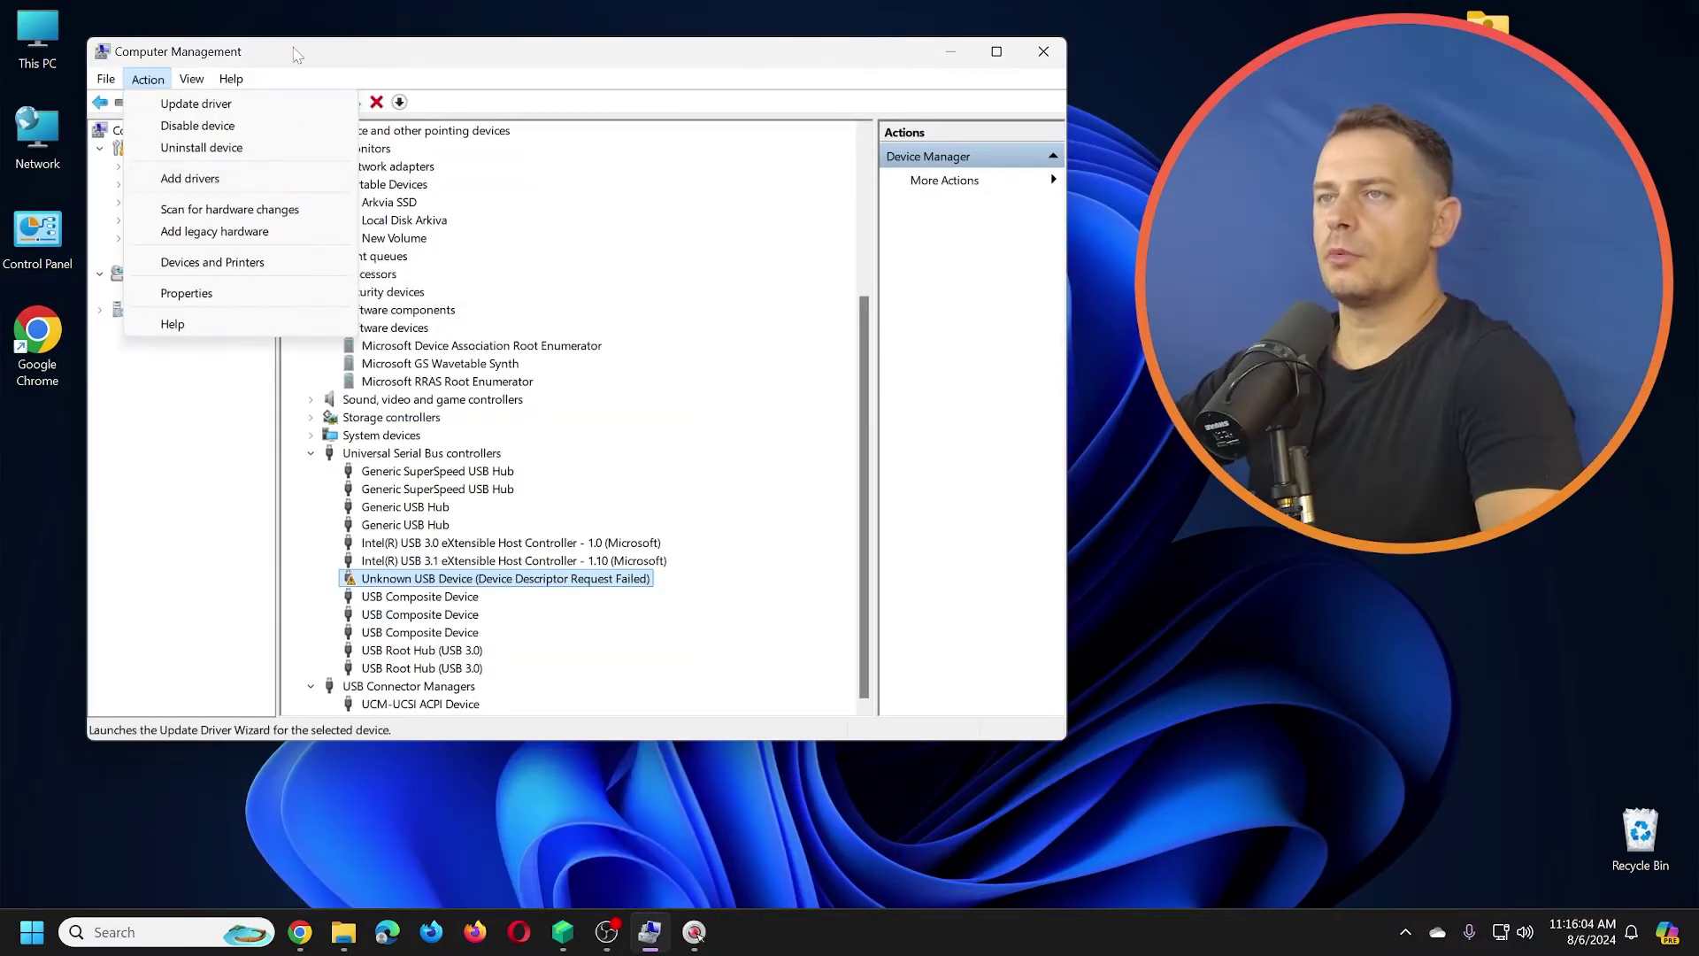
mouse_move(161, 111)
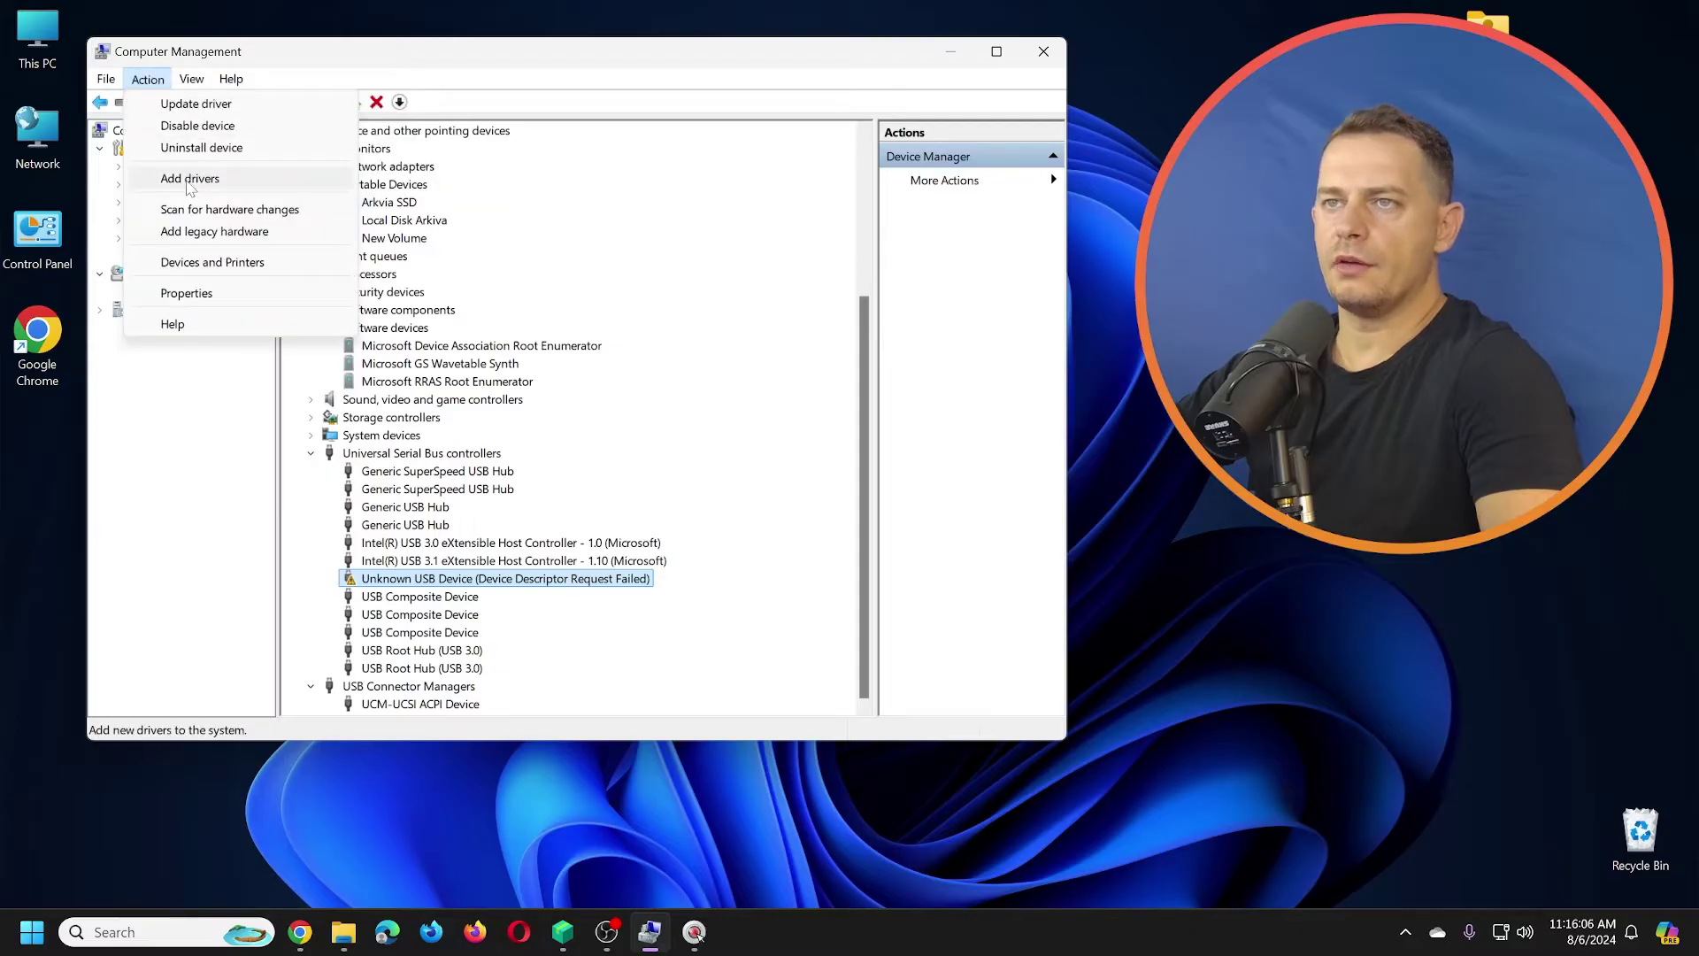
Add drivers from Desktop\usb_driver, allow the Google device software in Windows Security, and close the summary
left_click(186, 178)
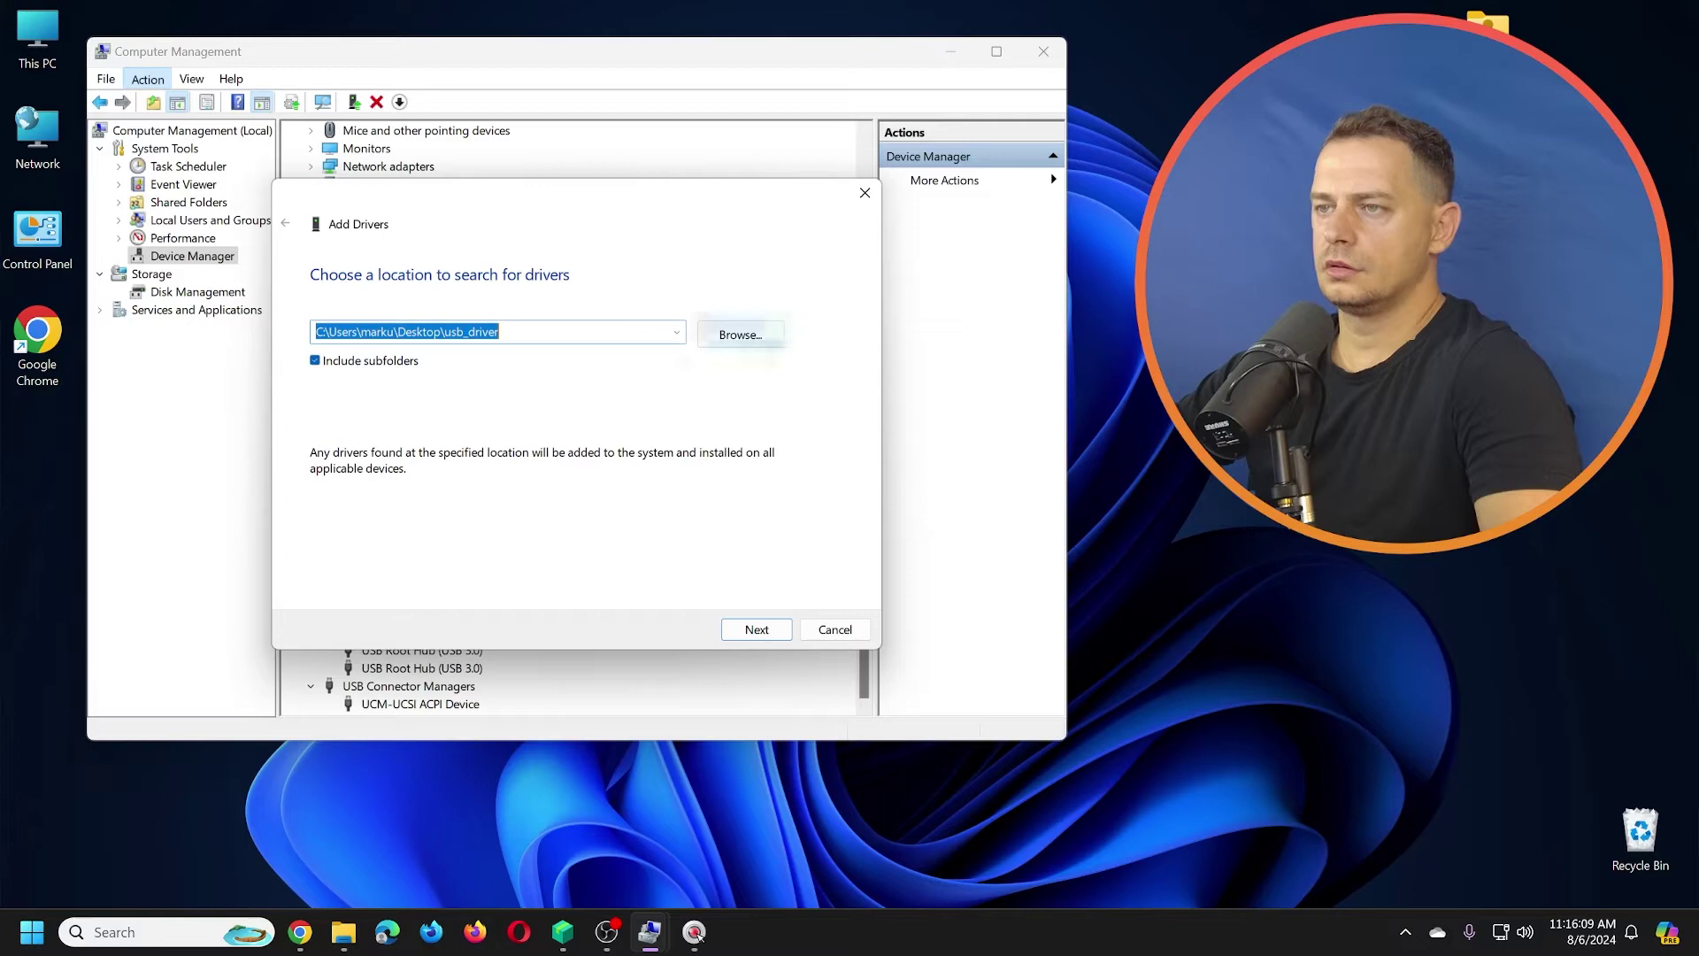
left_click(729, 331)
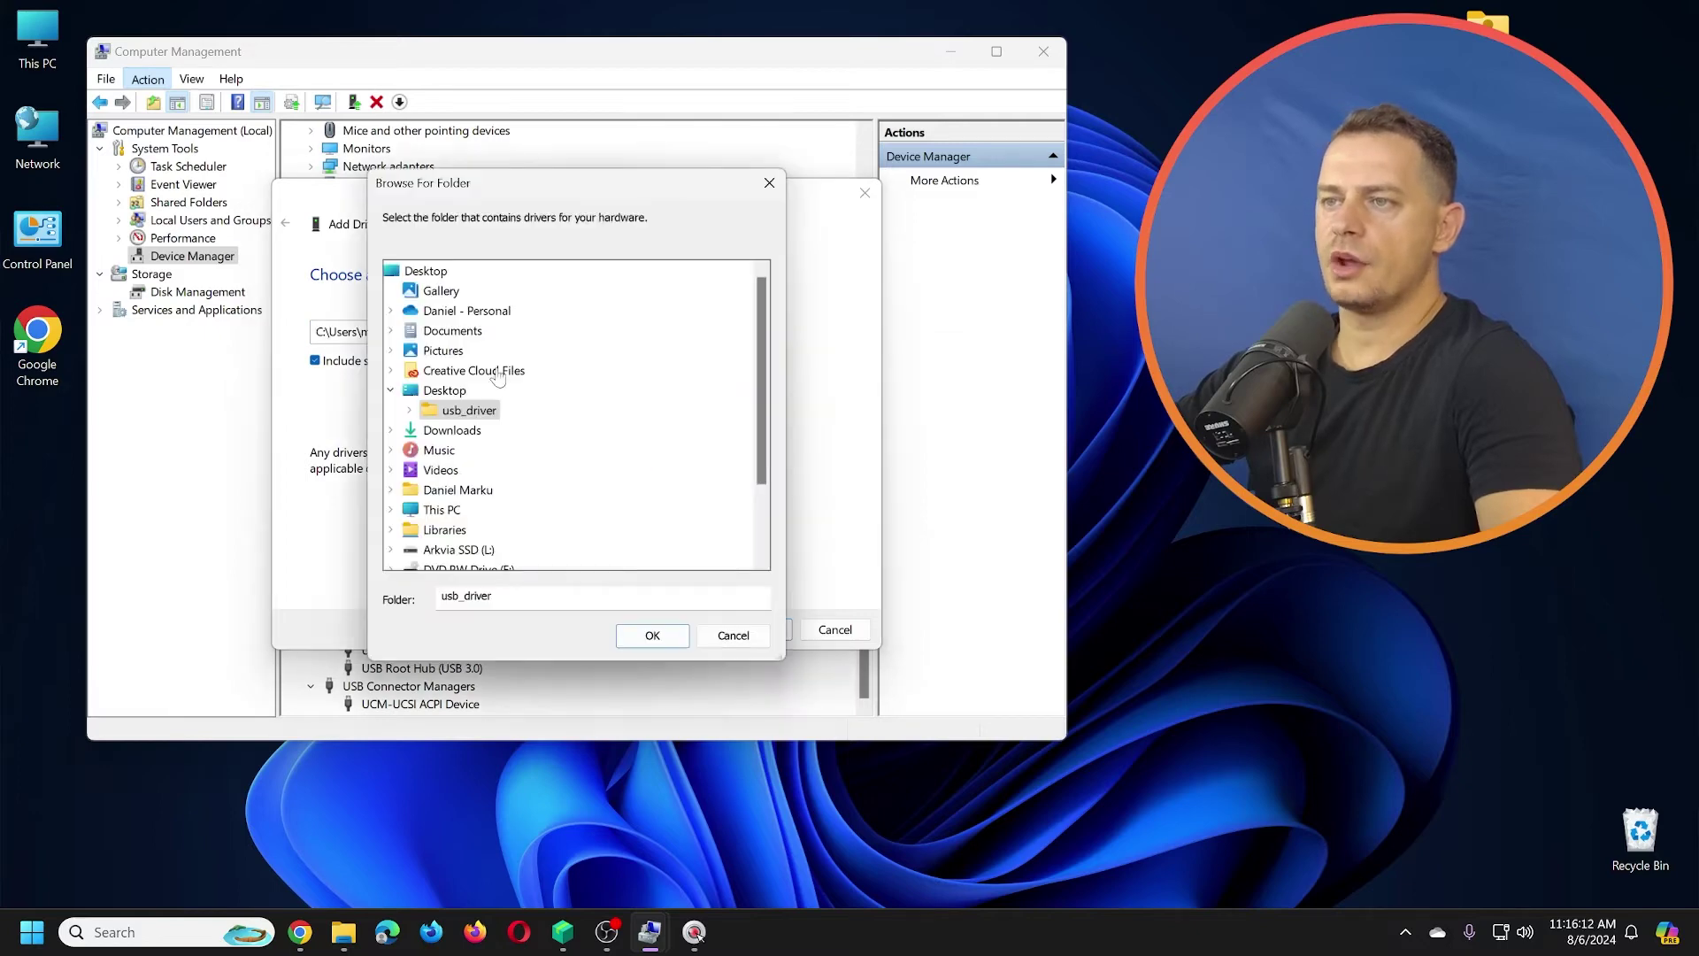
double_click(469, 414)
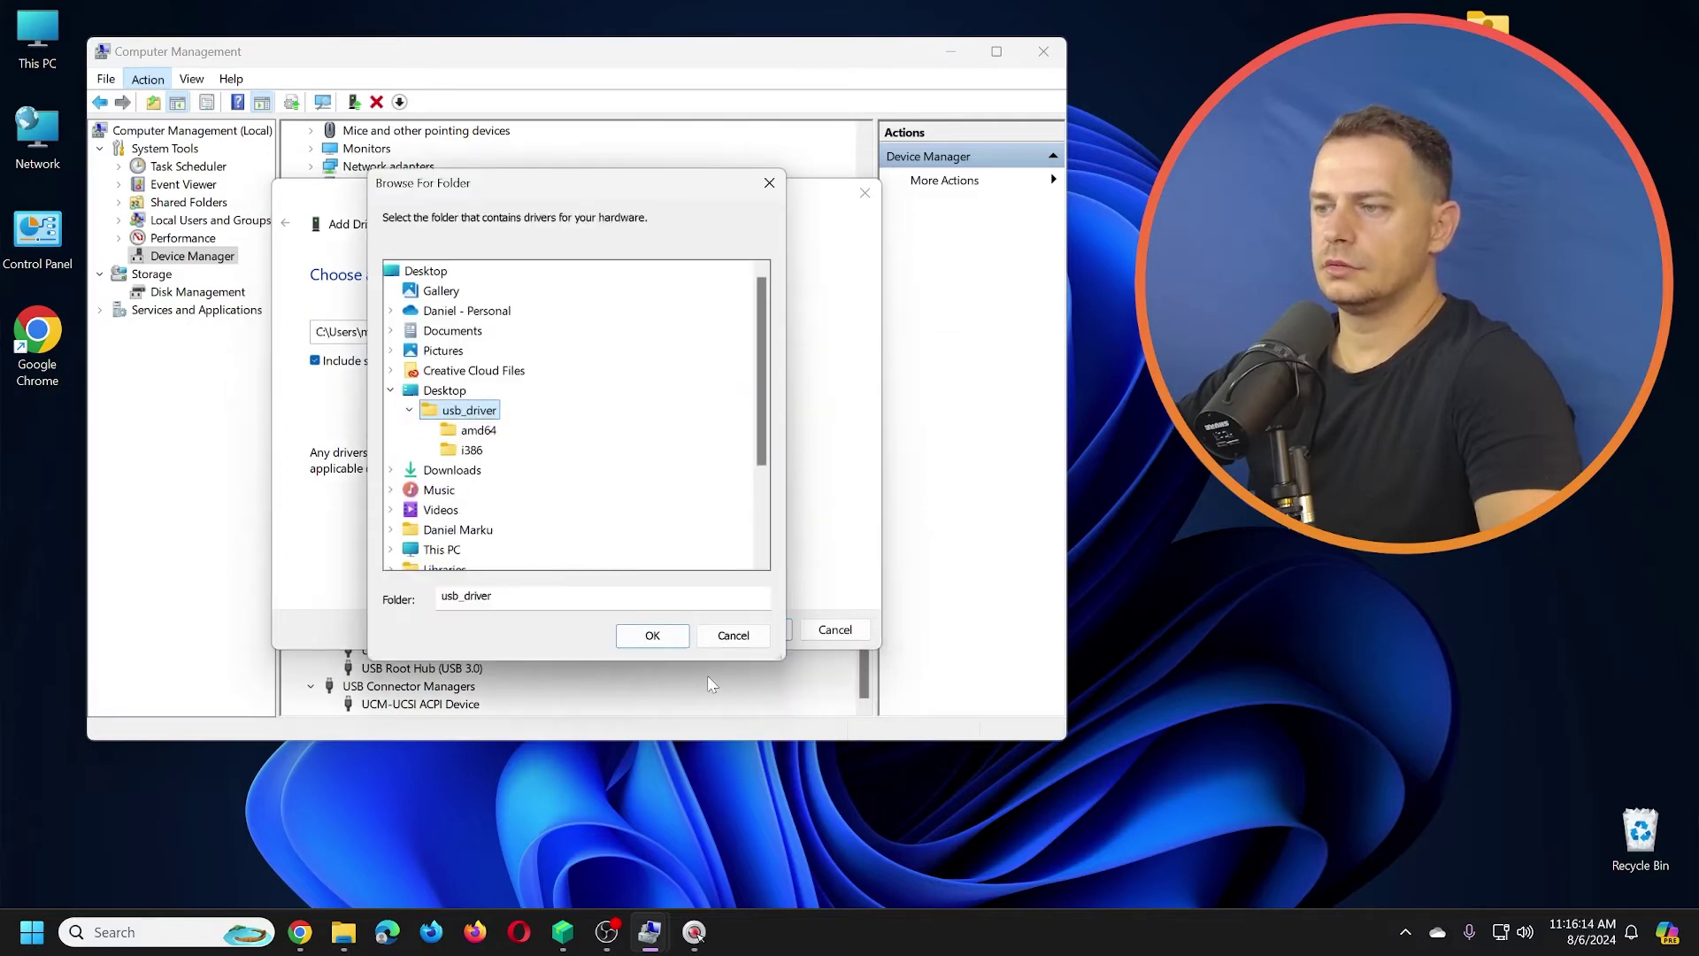
left_click(650, 637)
left_click(759, 630)
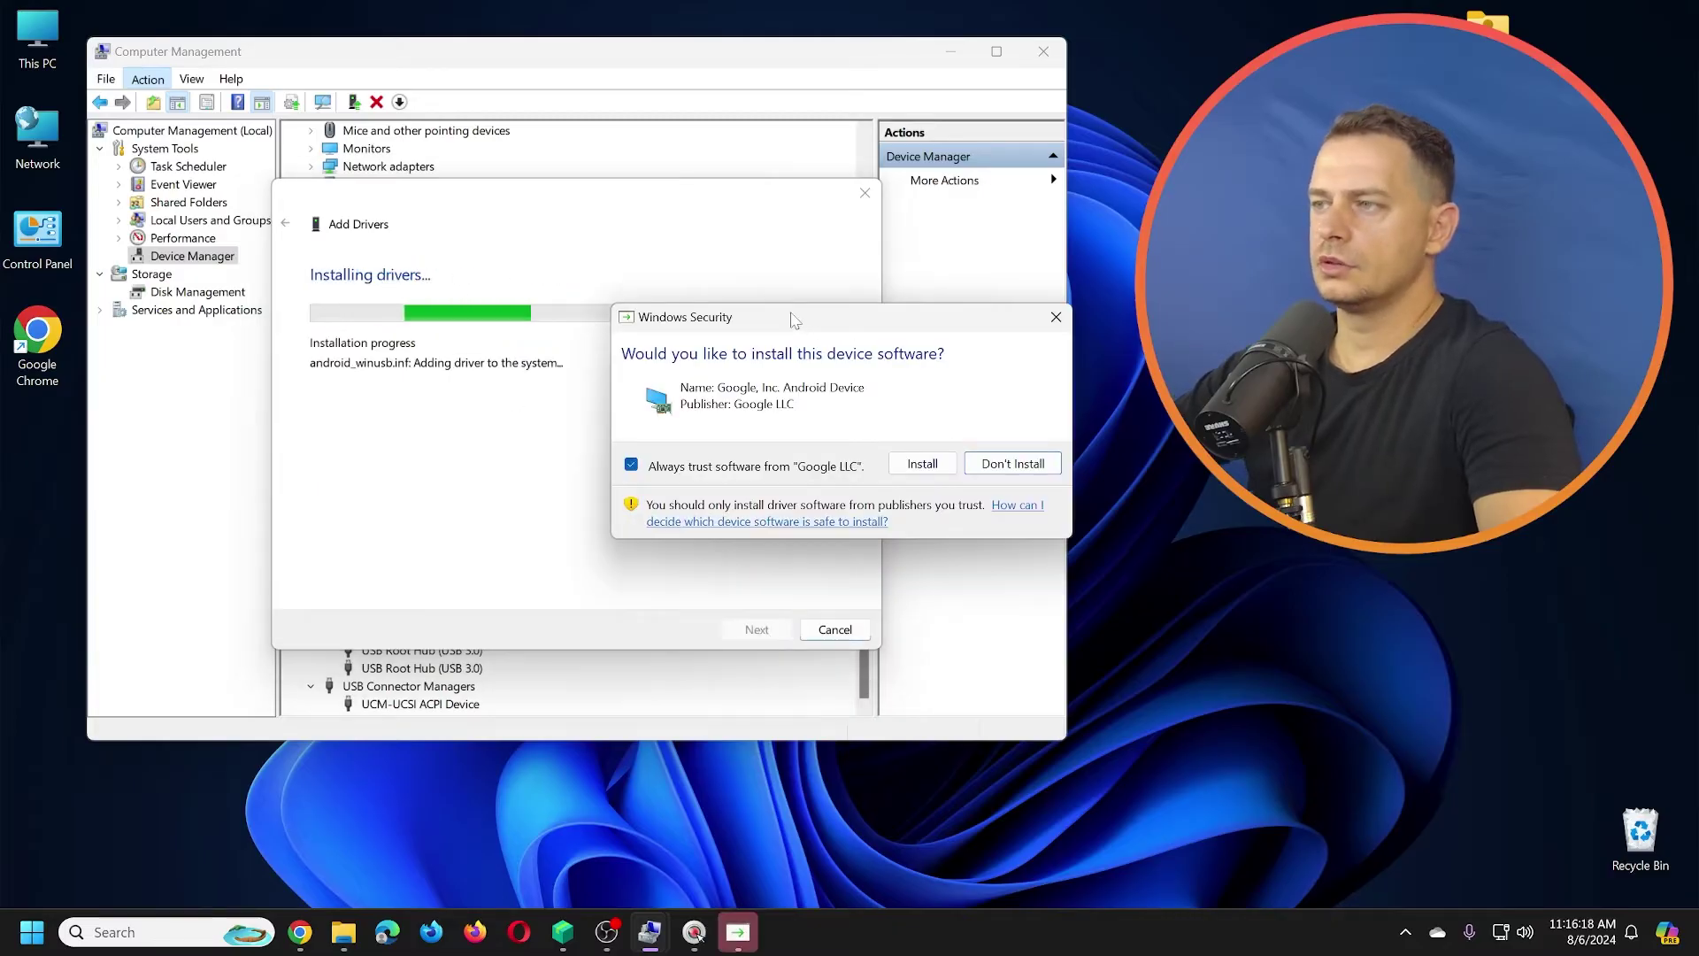
left_click_drag(788, 319, 399, 352)
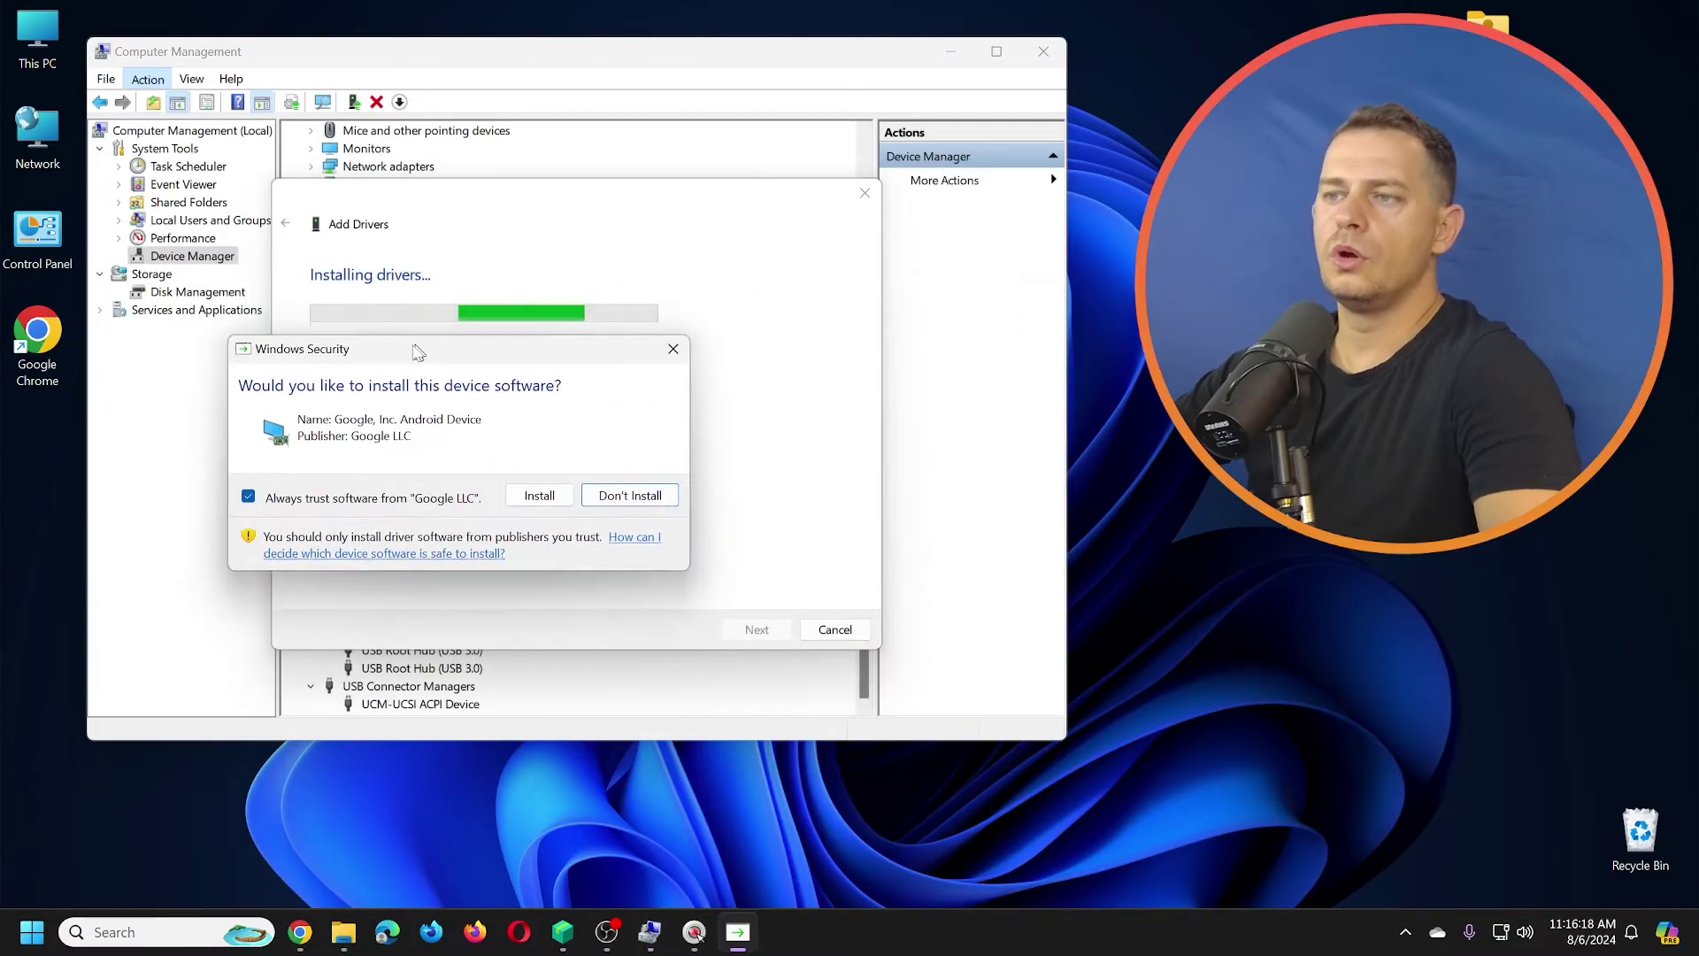
left_click(533, 497)
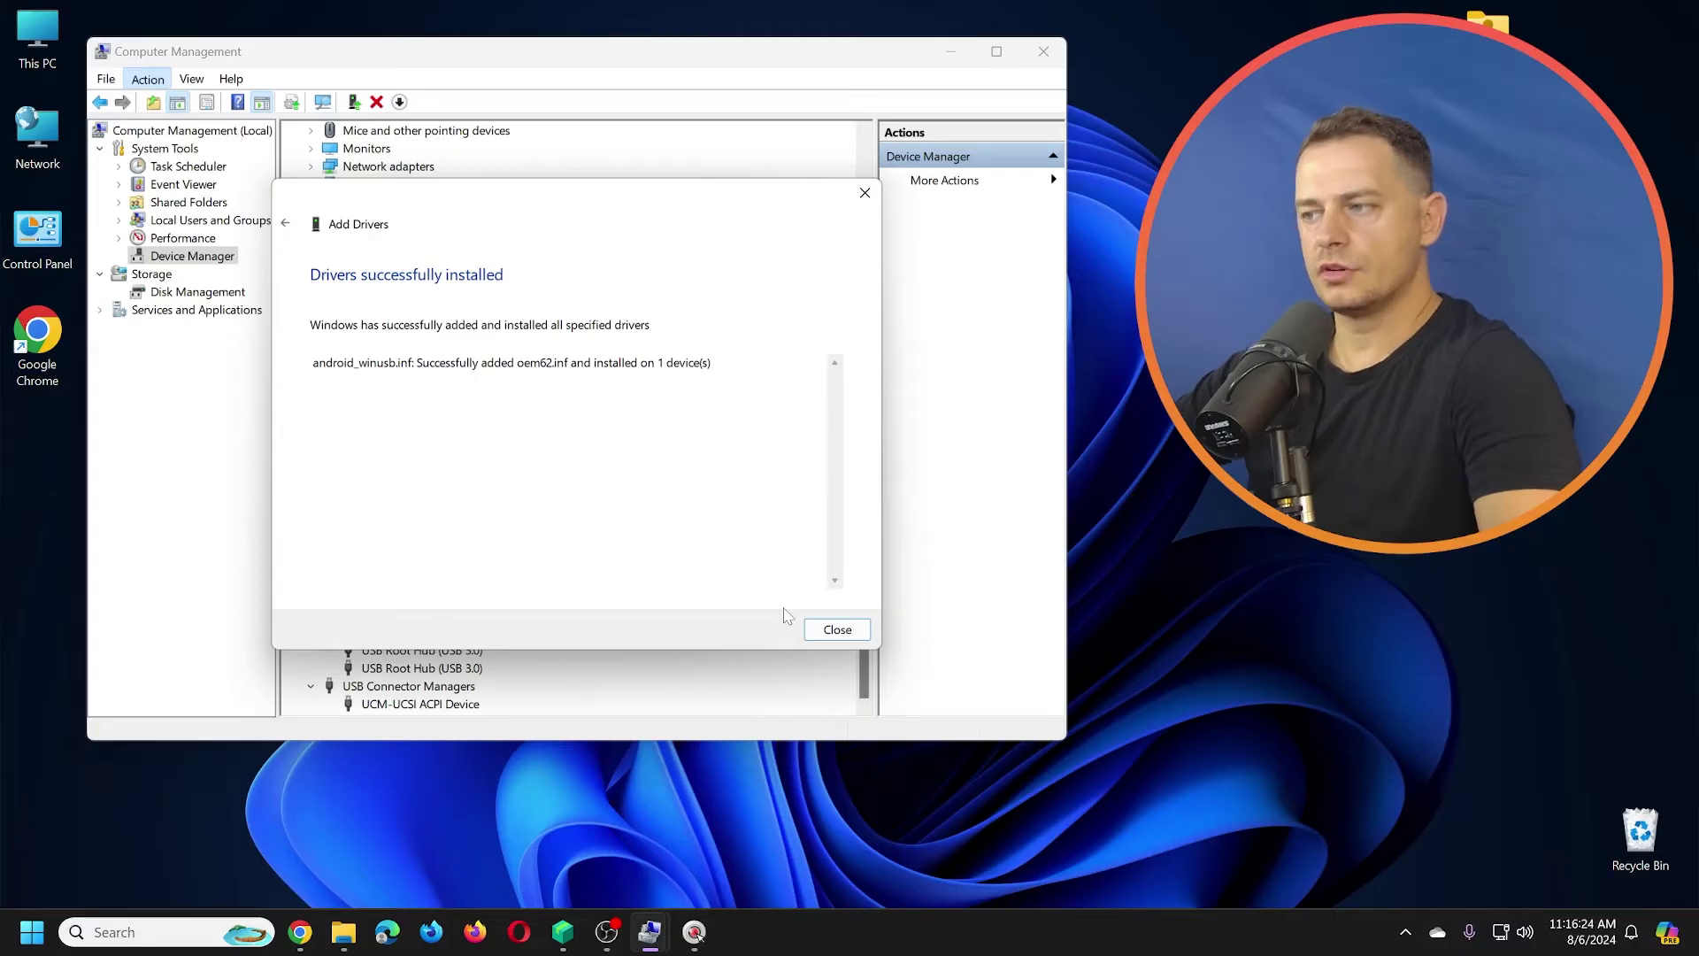
left_click(839, 632)
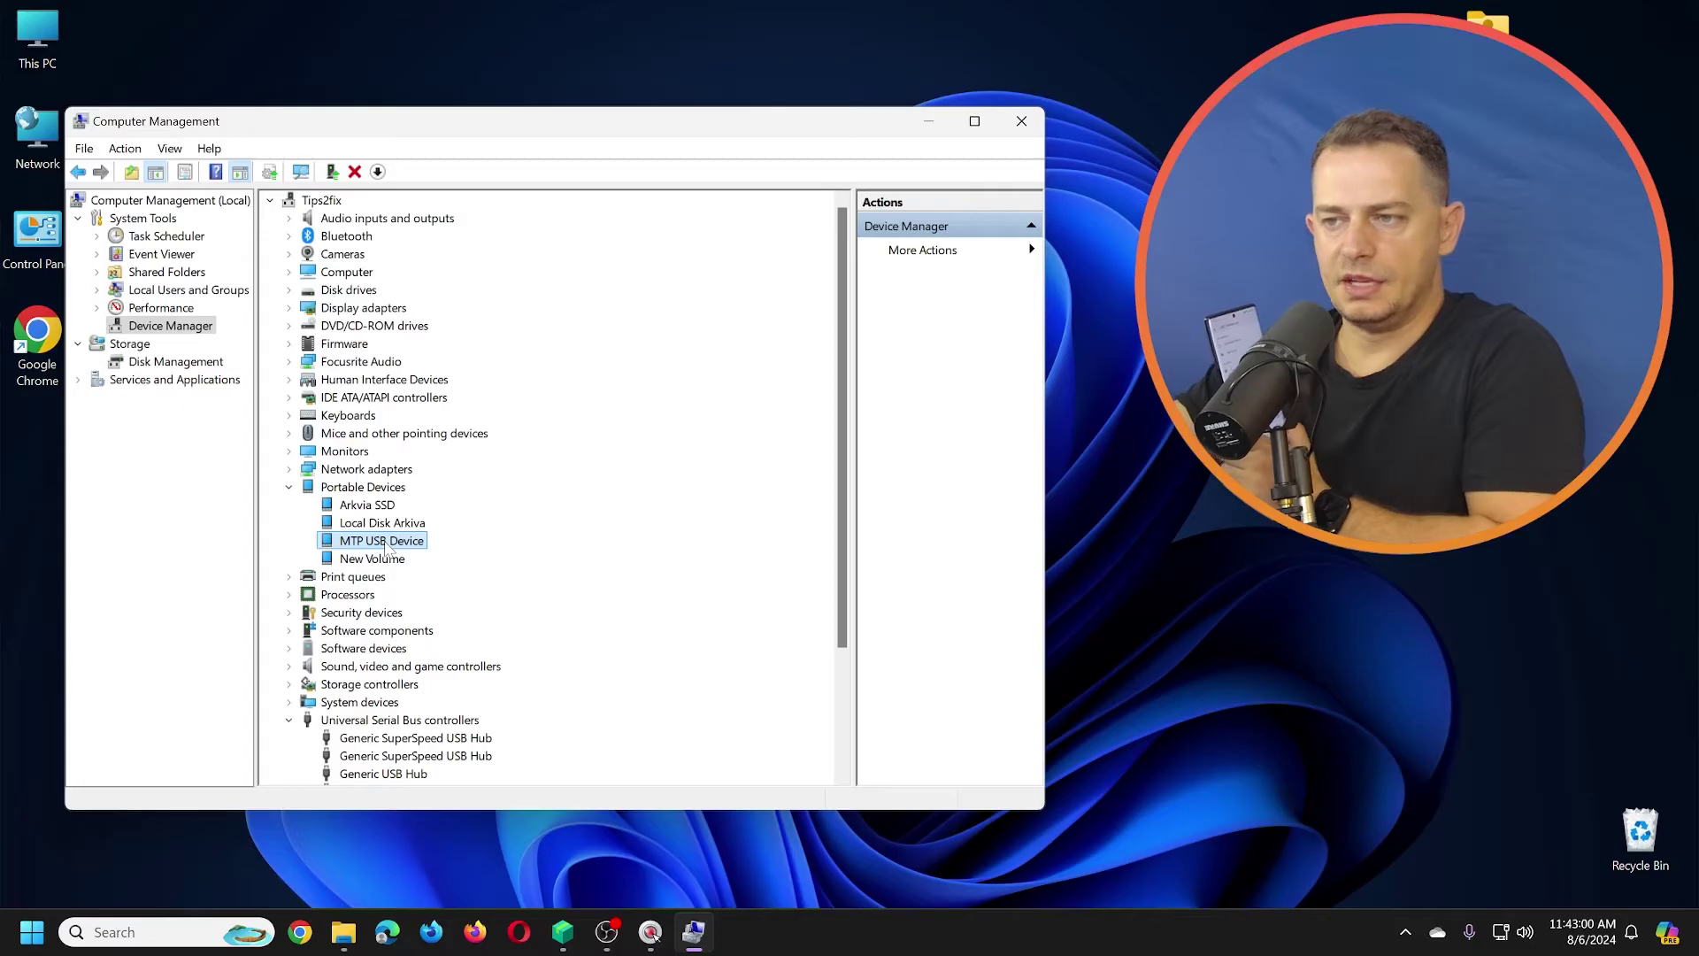
Reinstall the MTP USB Device driver by manually picking the first compatible MTP USB Device driver
right_click(387, 548)
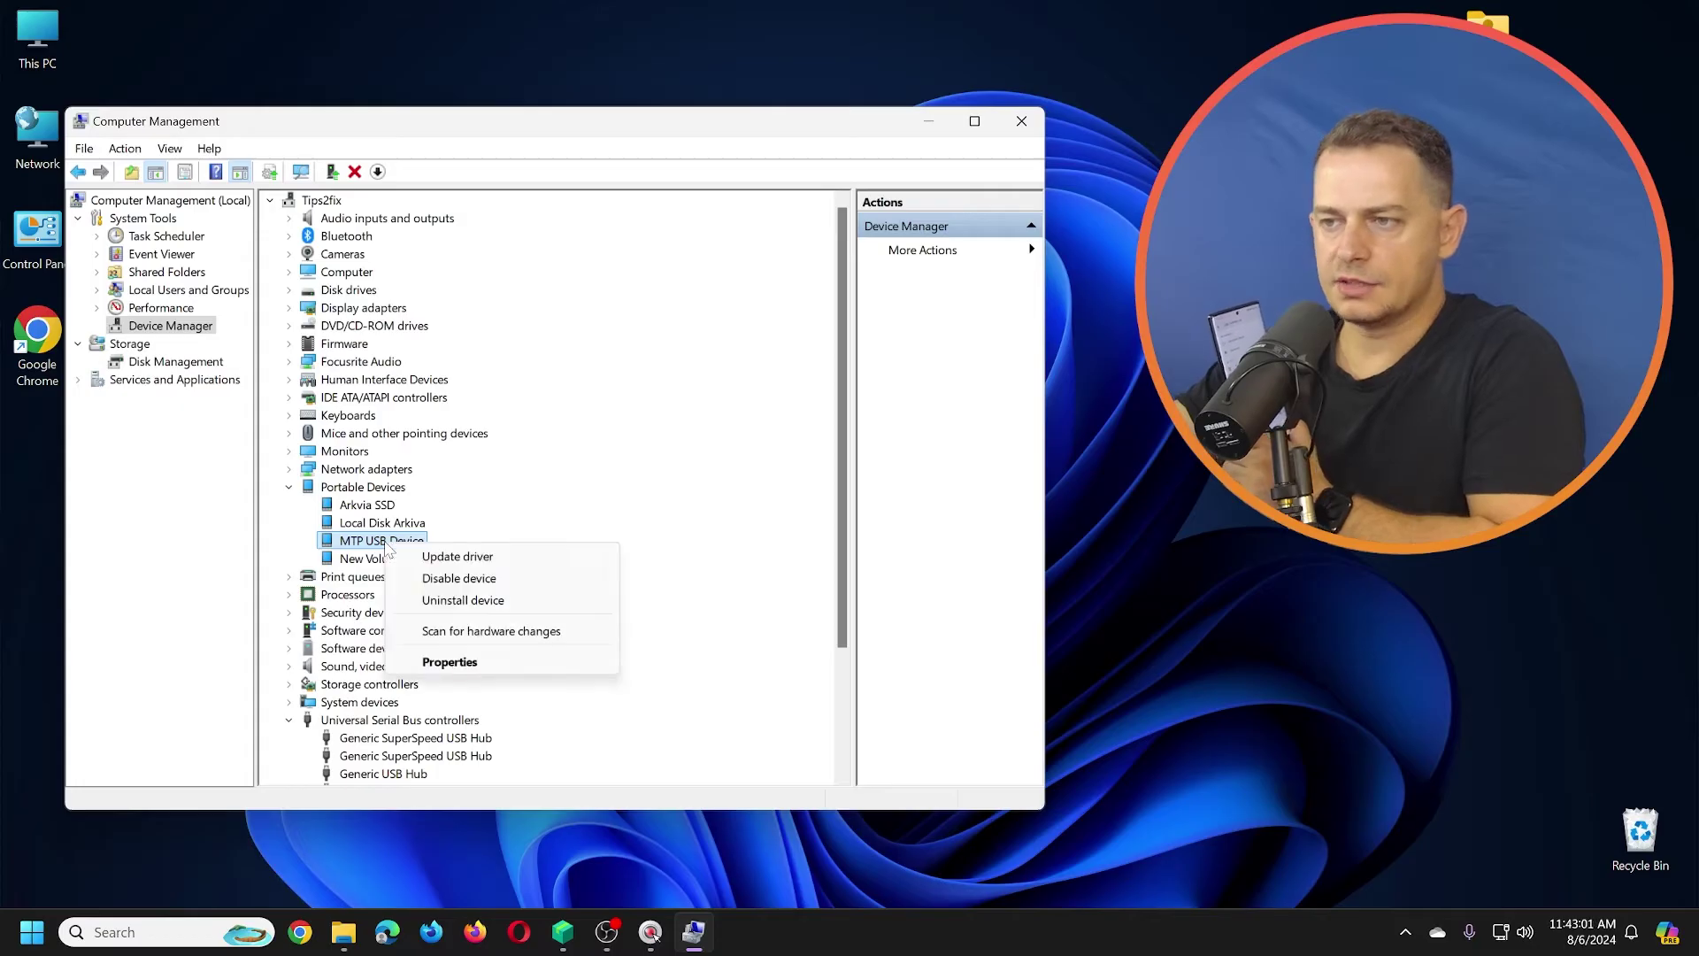
left_click(502, 557)
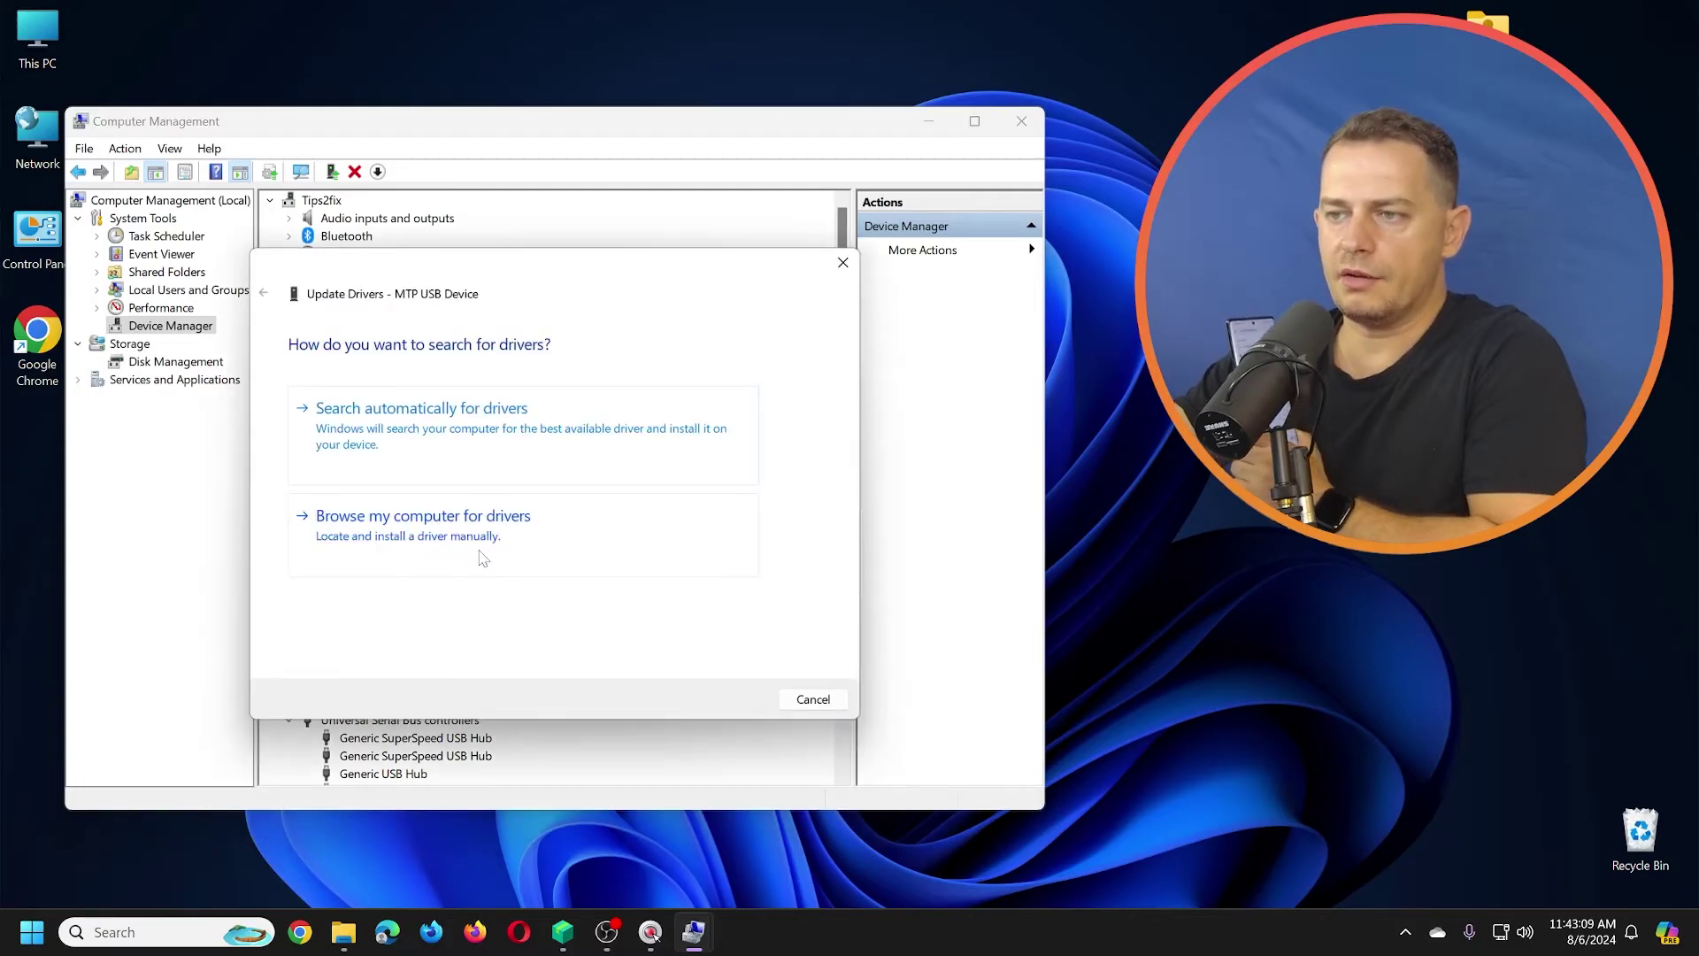
left_click(440, 554)
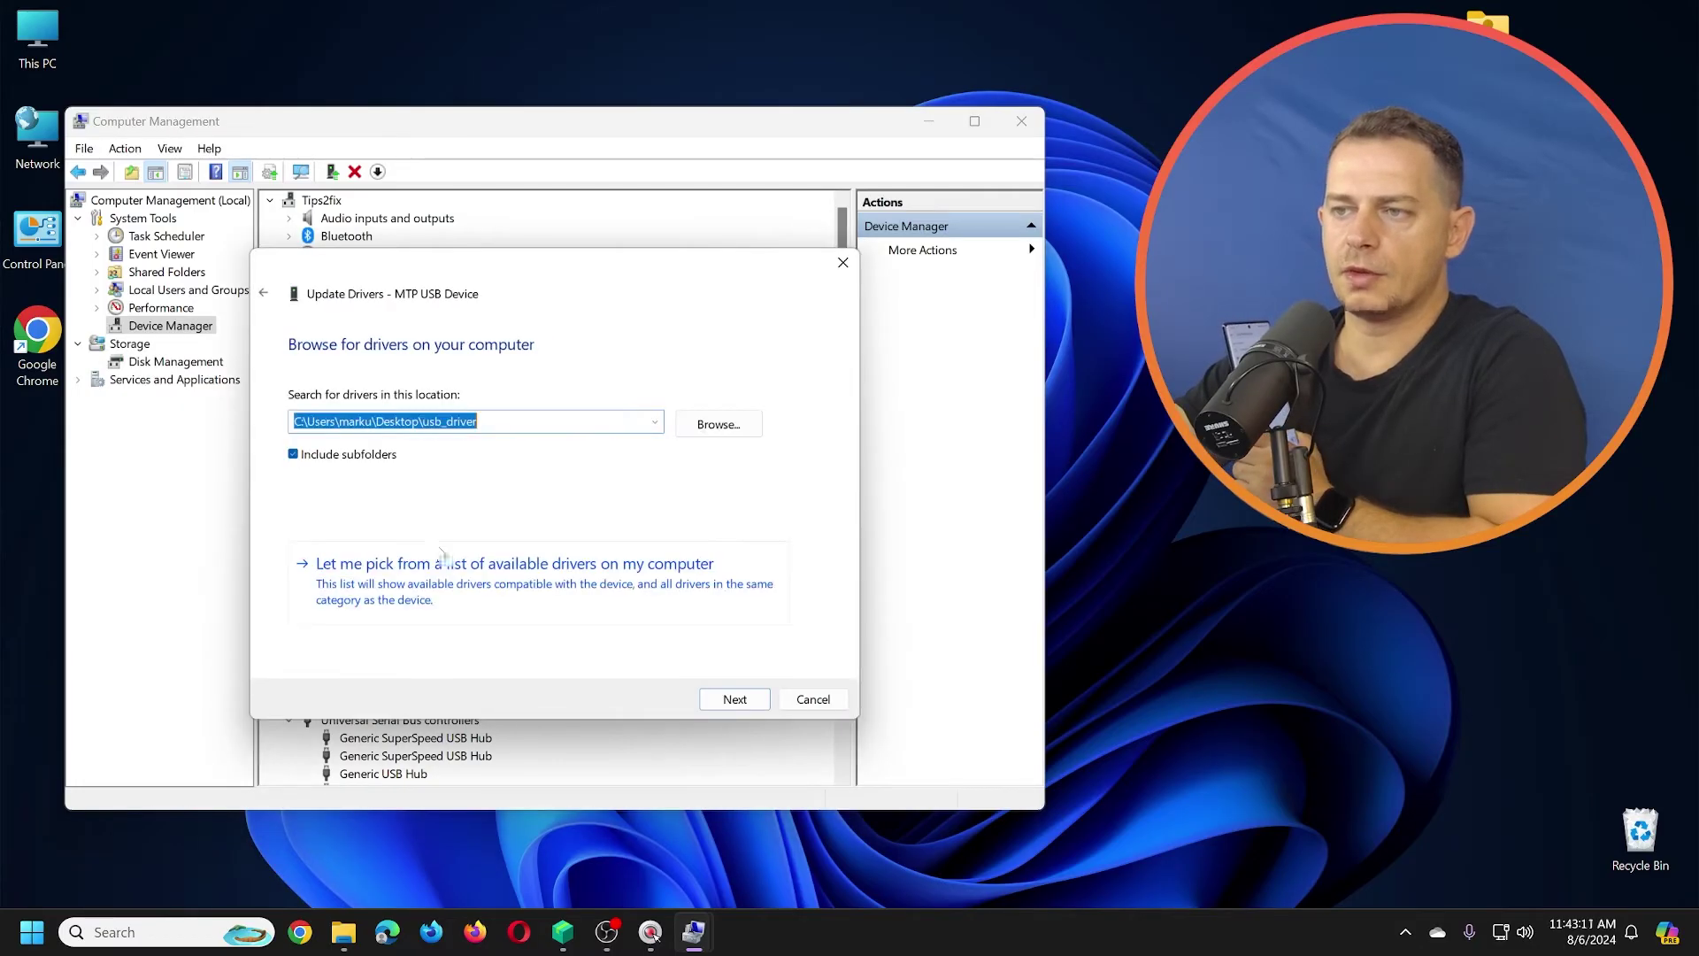
left_click(402, 583)
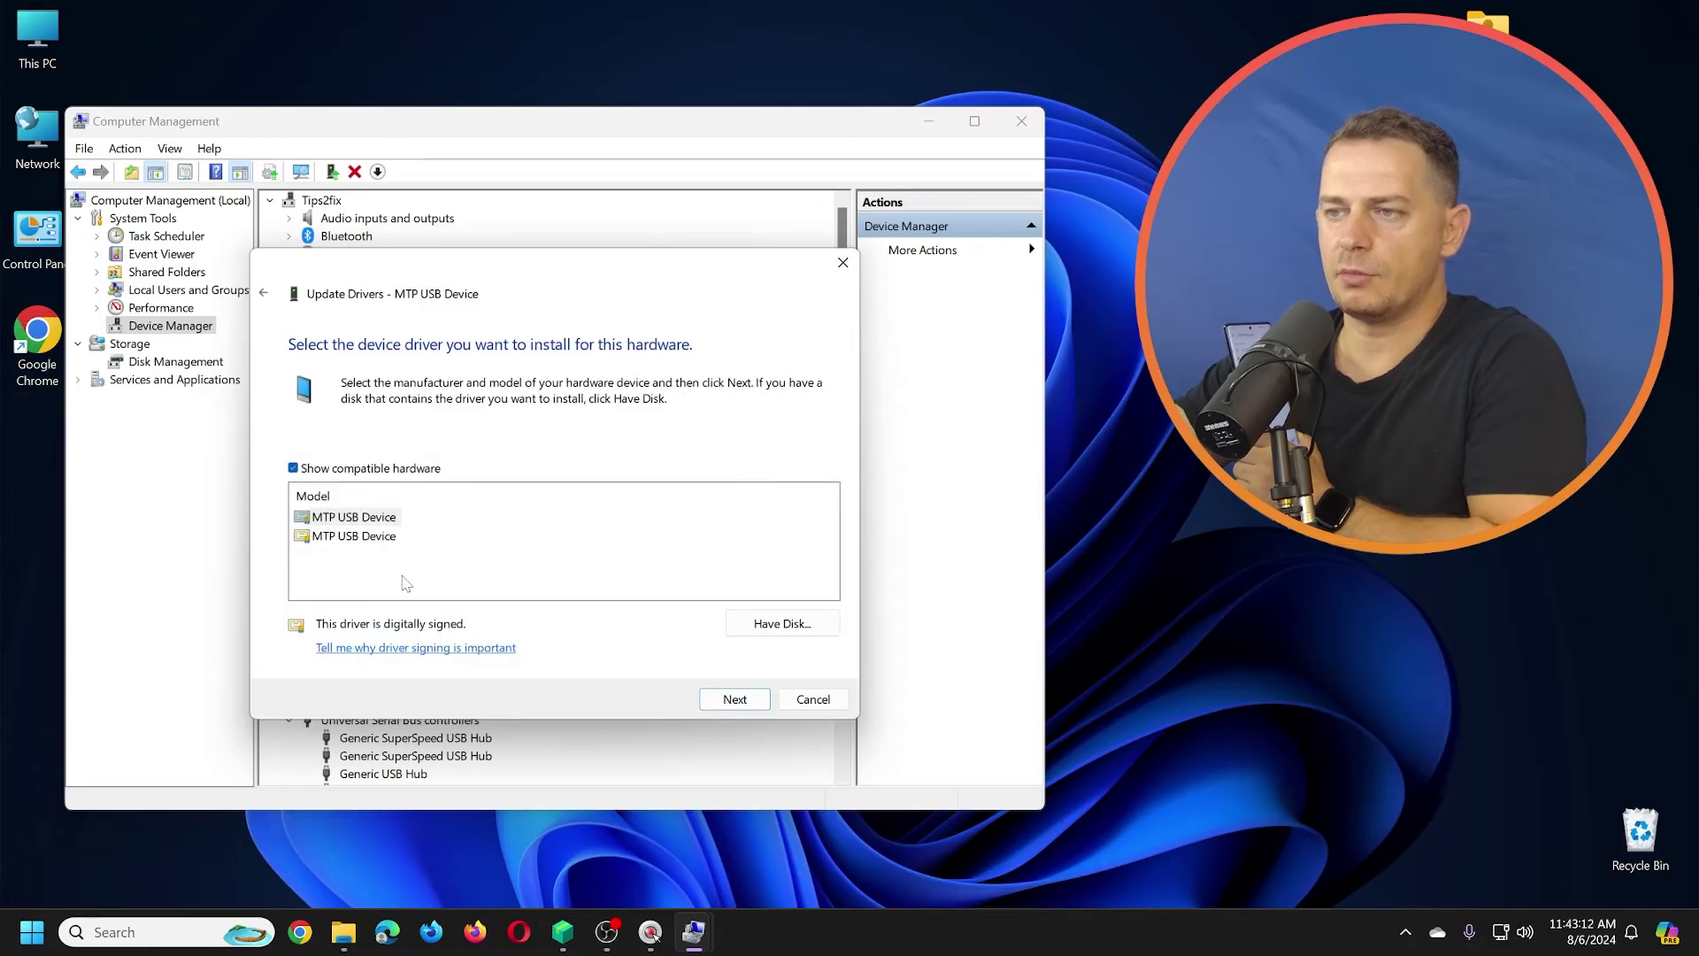
left_click(352, 521)
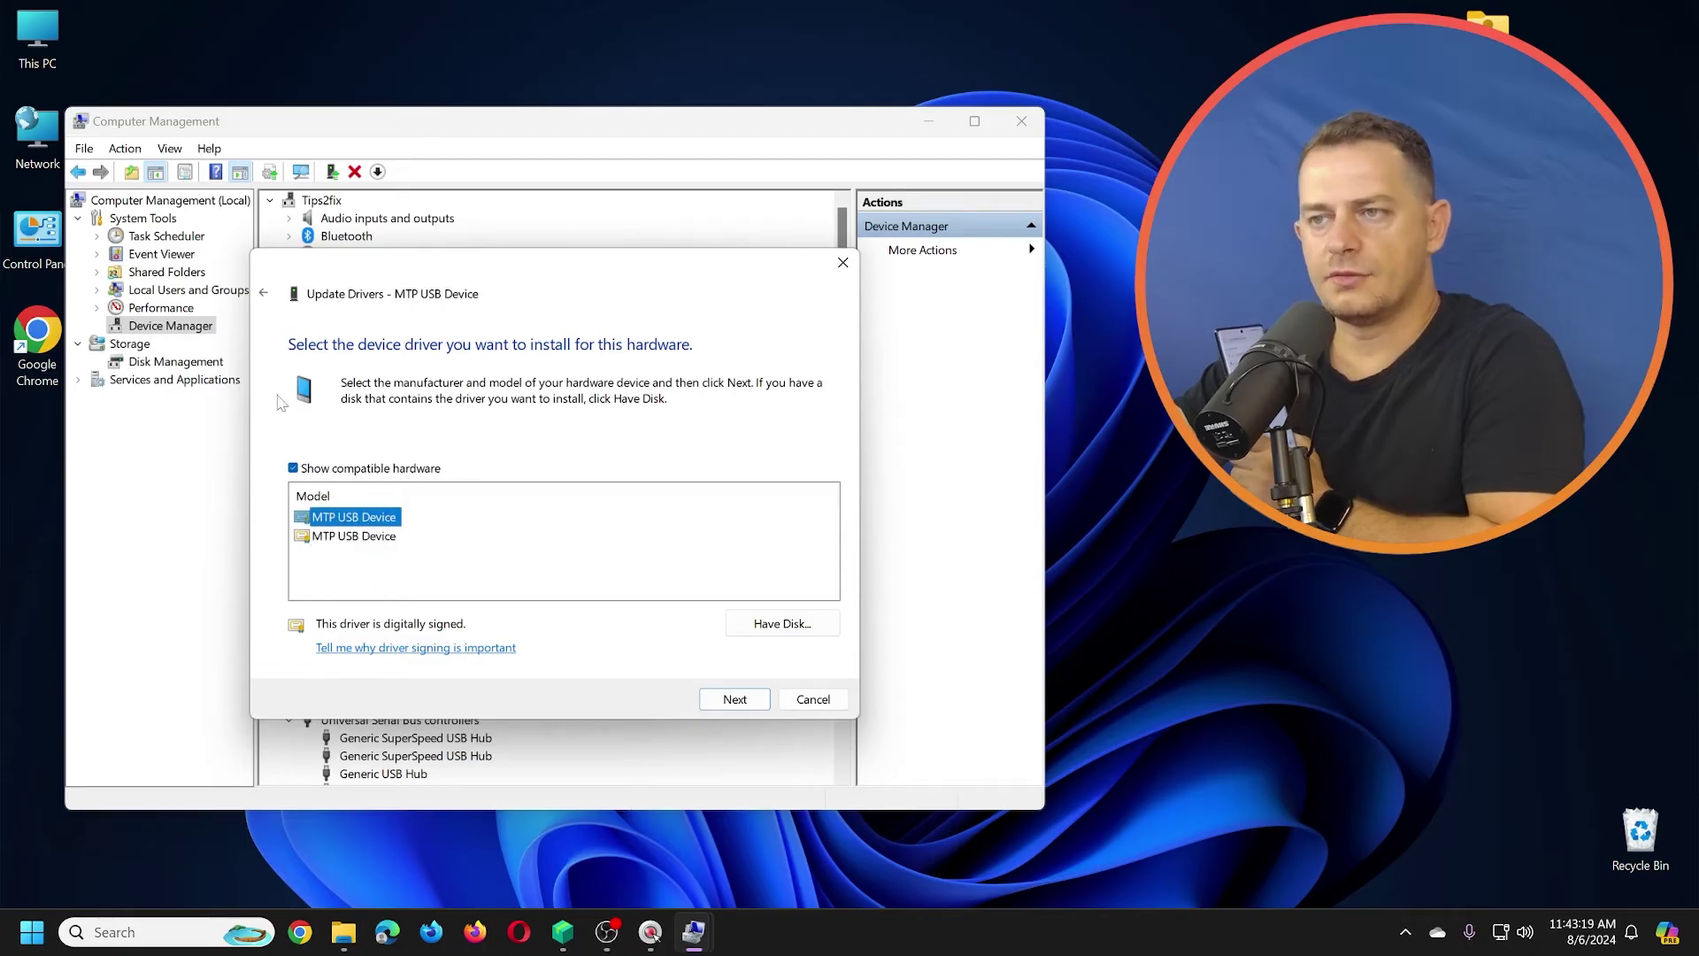
left_click(718, 695)
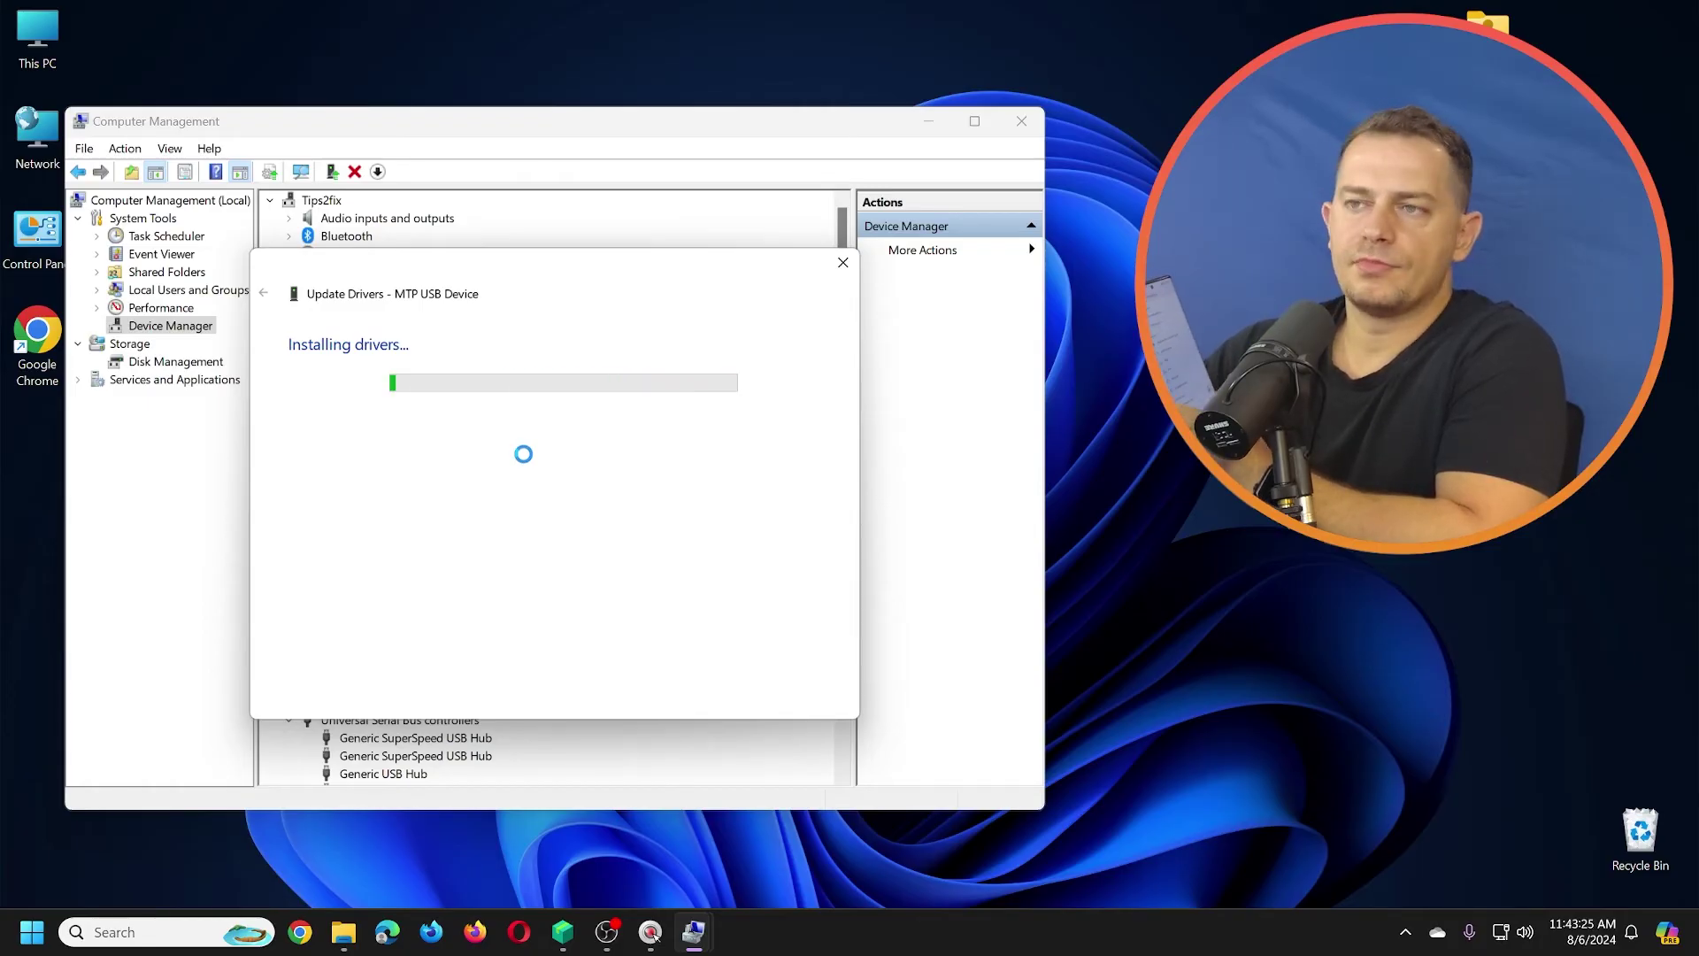
left_click(817, 700)
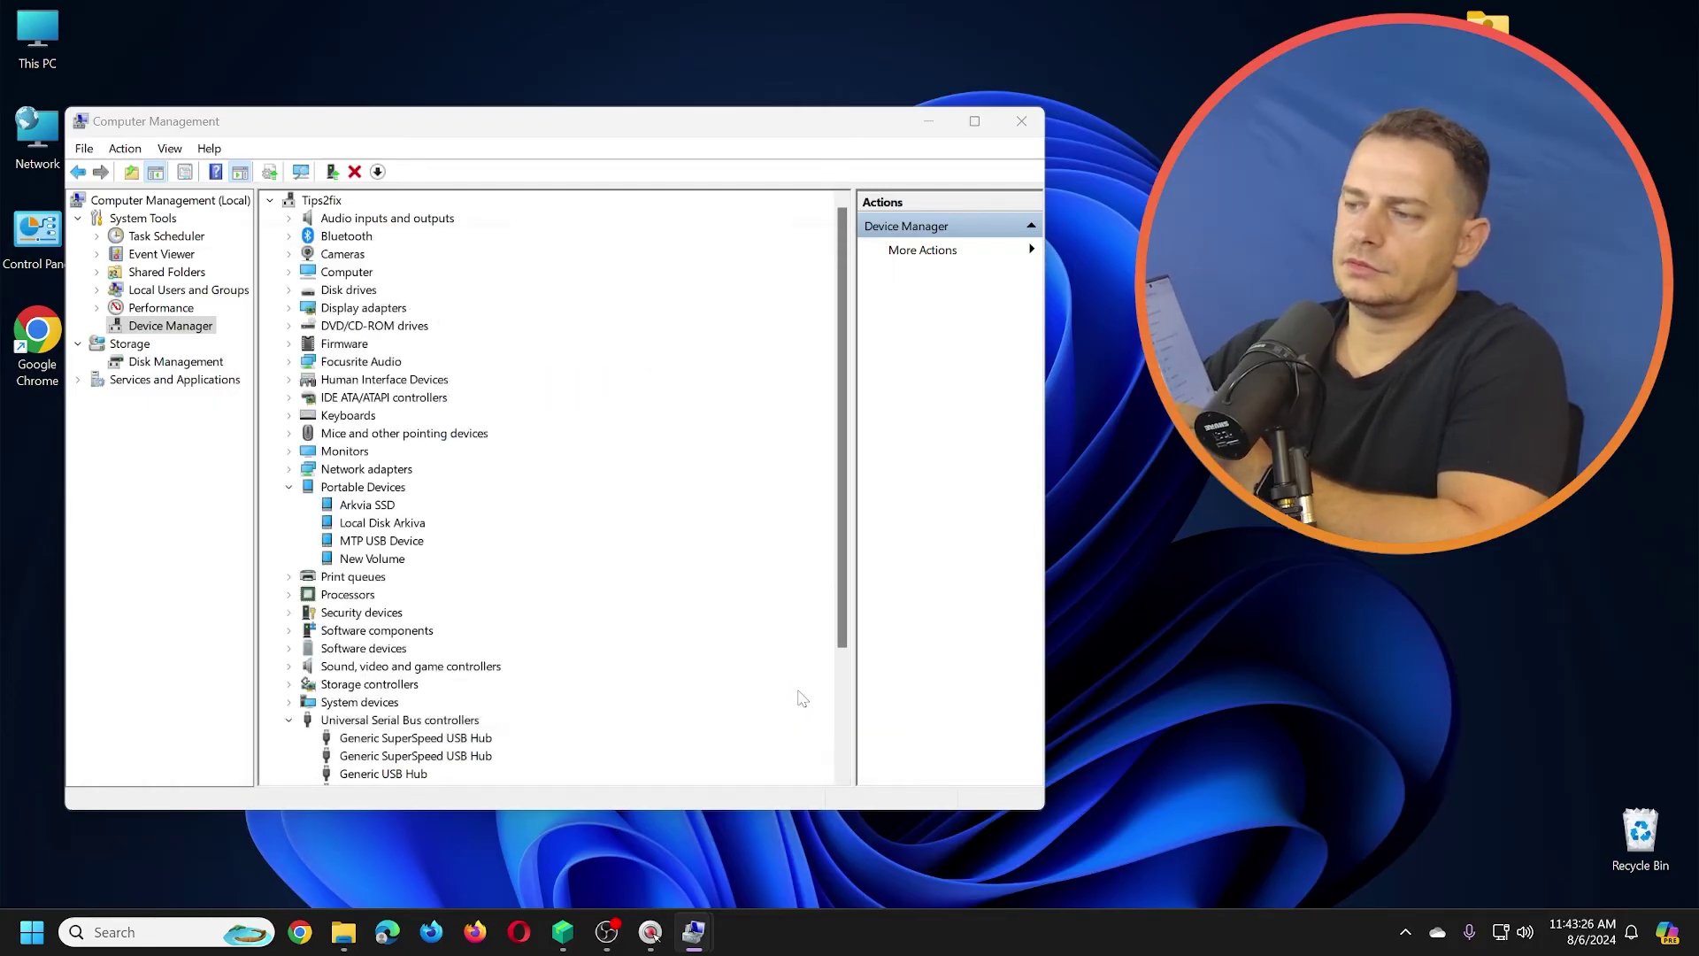
Update the MTP USB Device driver from the compatible list so it shows as Pixel 6 Pro
right_click(382, 542)
left_click(459, 551)
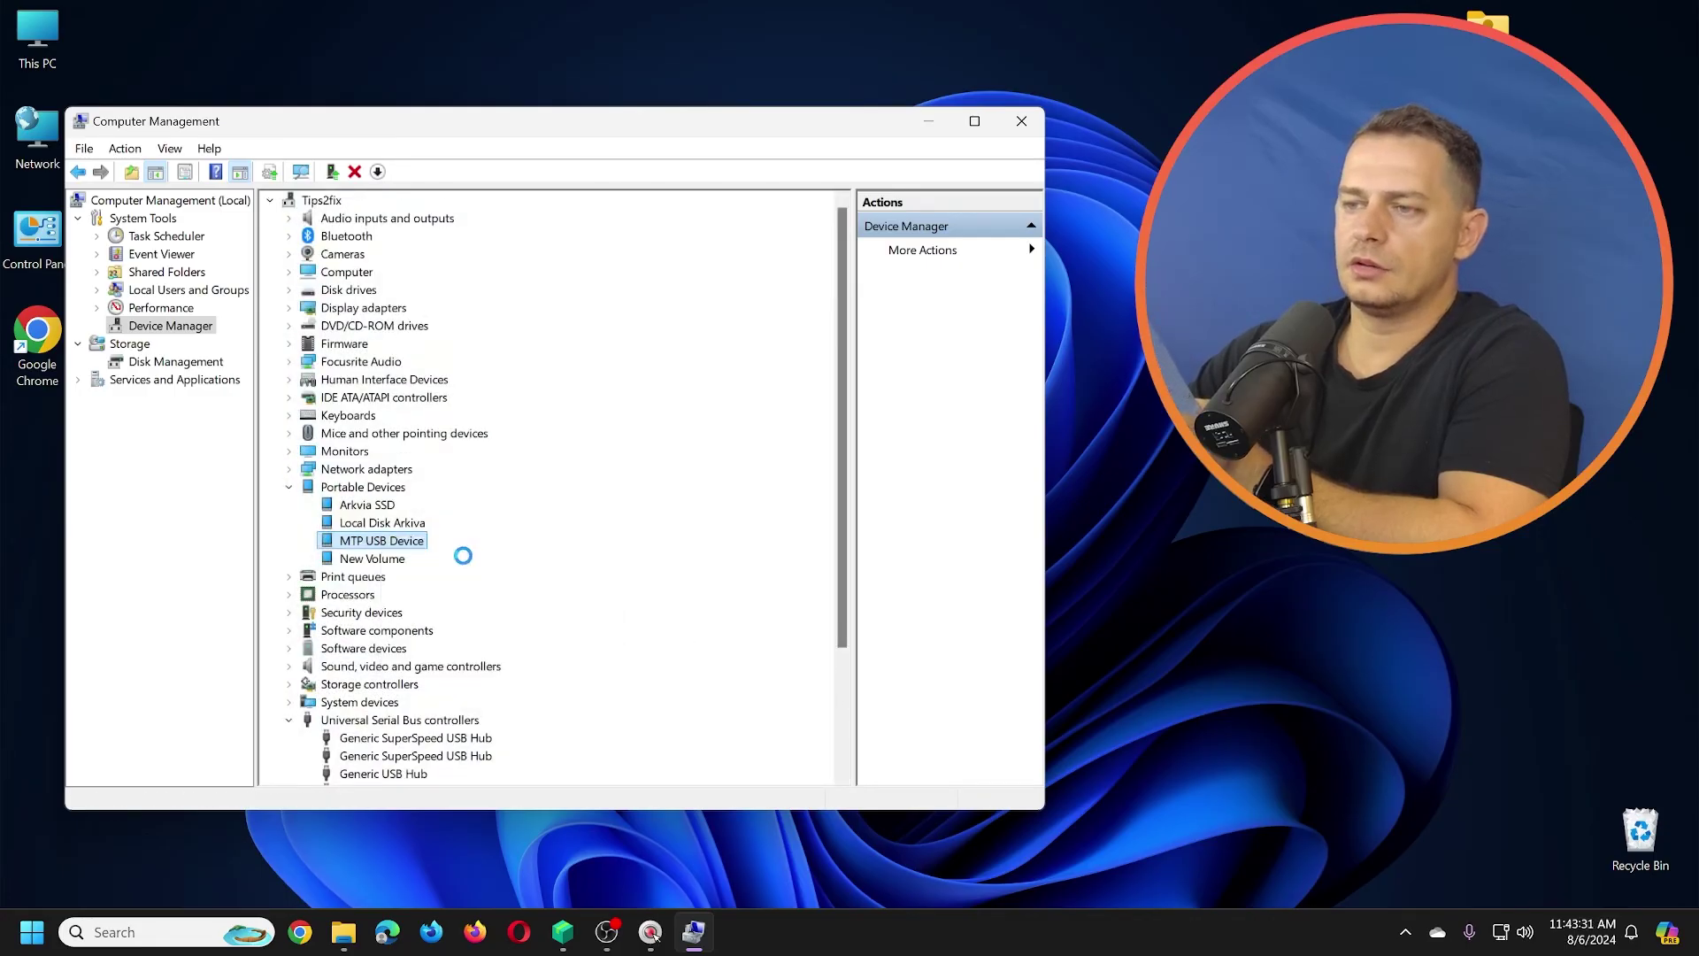
left_click(389, 529)
left_click(363, 577)
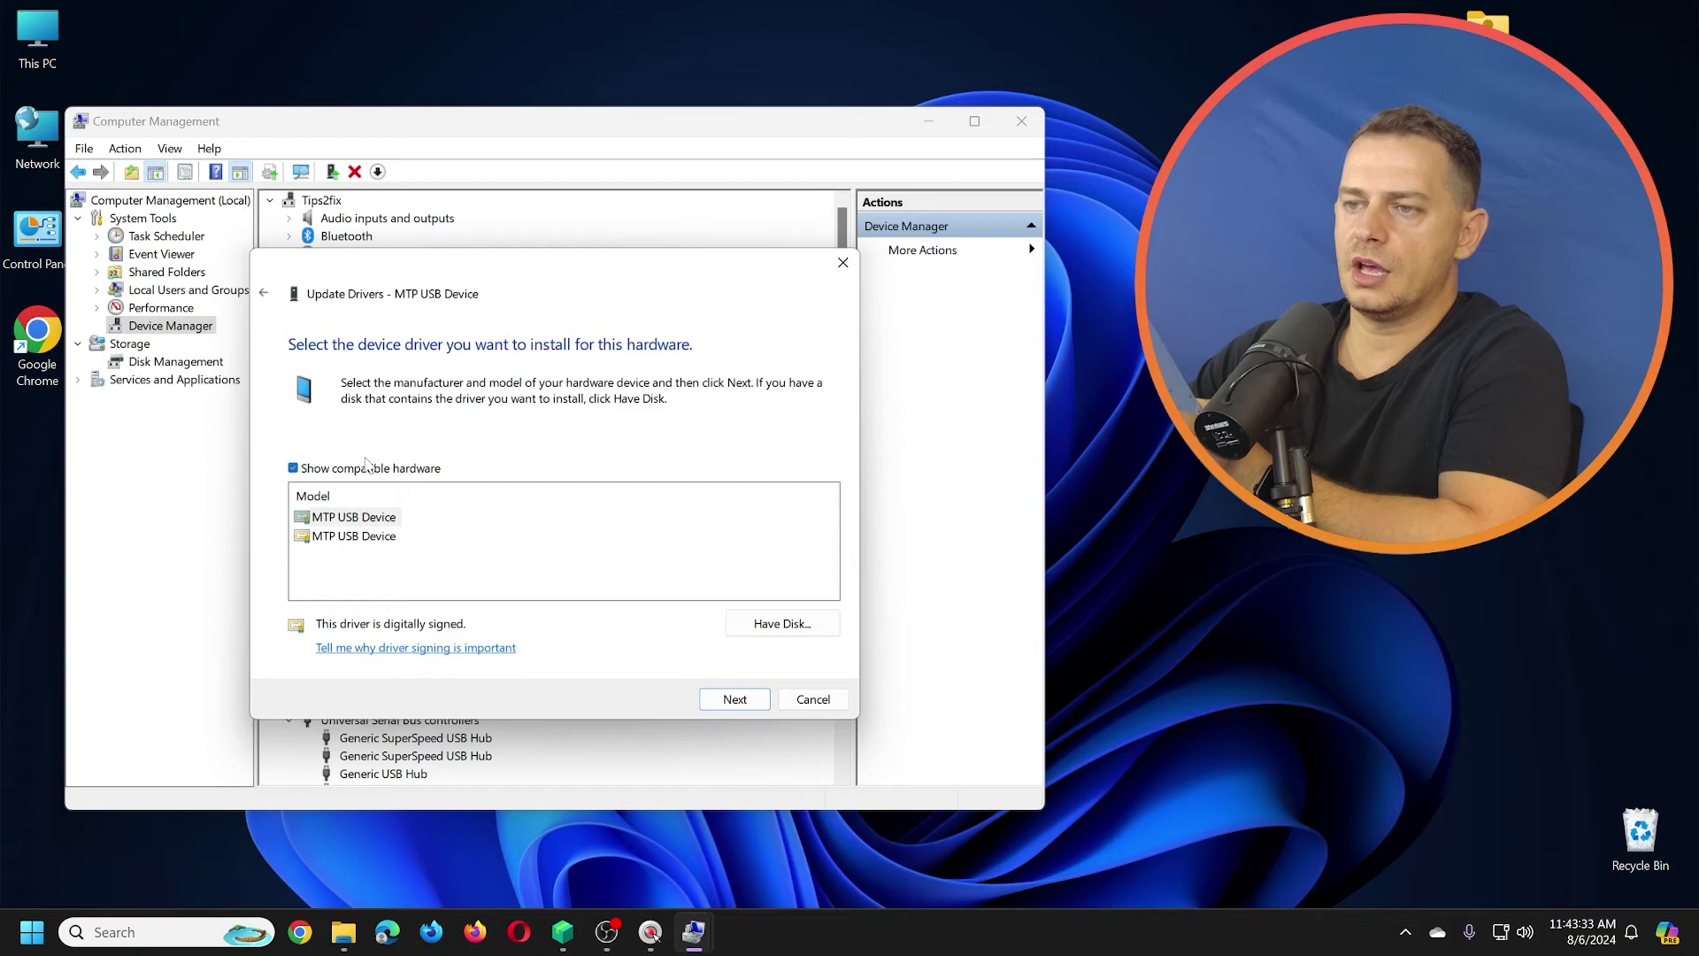
left_click(735, 699)
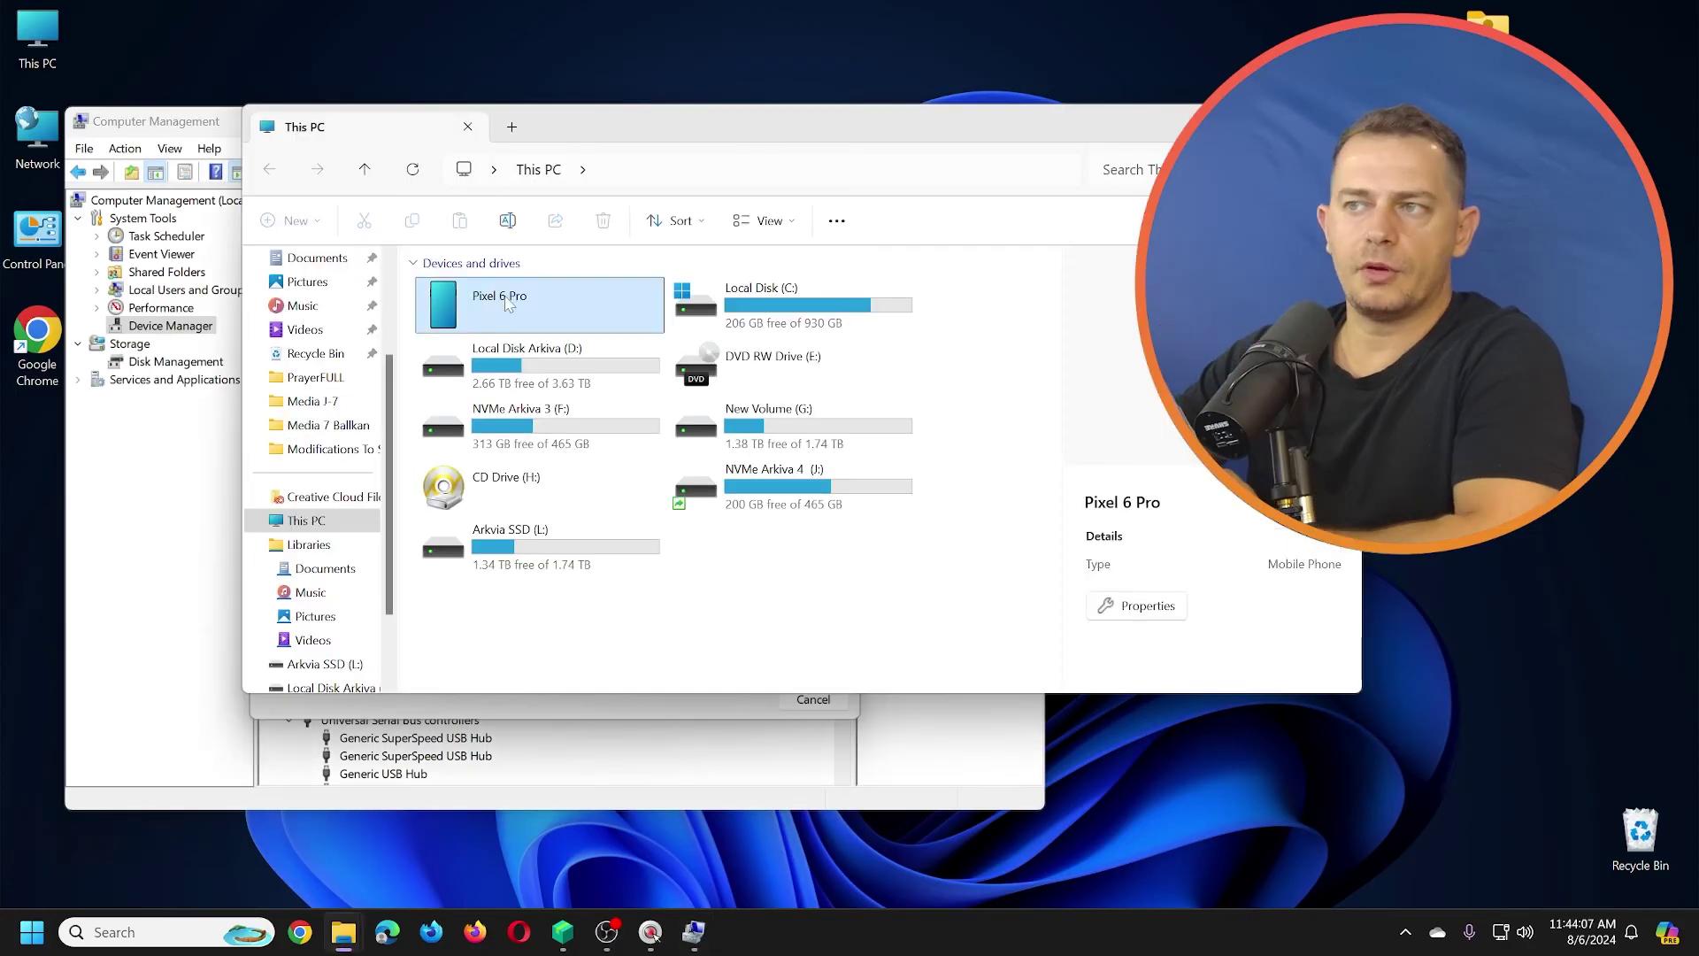
Open Pixel 6 Pro's Internal shared storage (40 GB free of 110 GB), then close Explorer
double_click(508, 304)
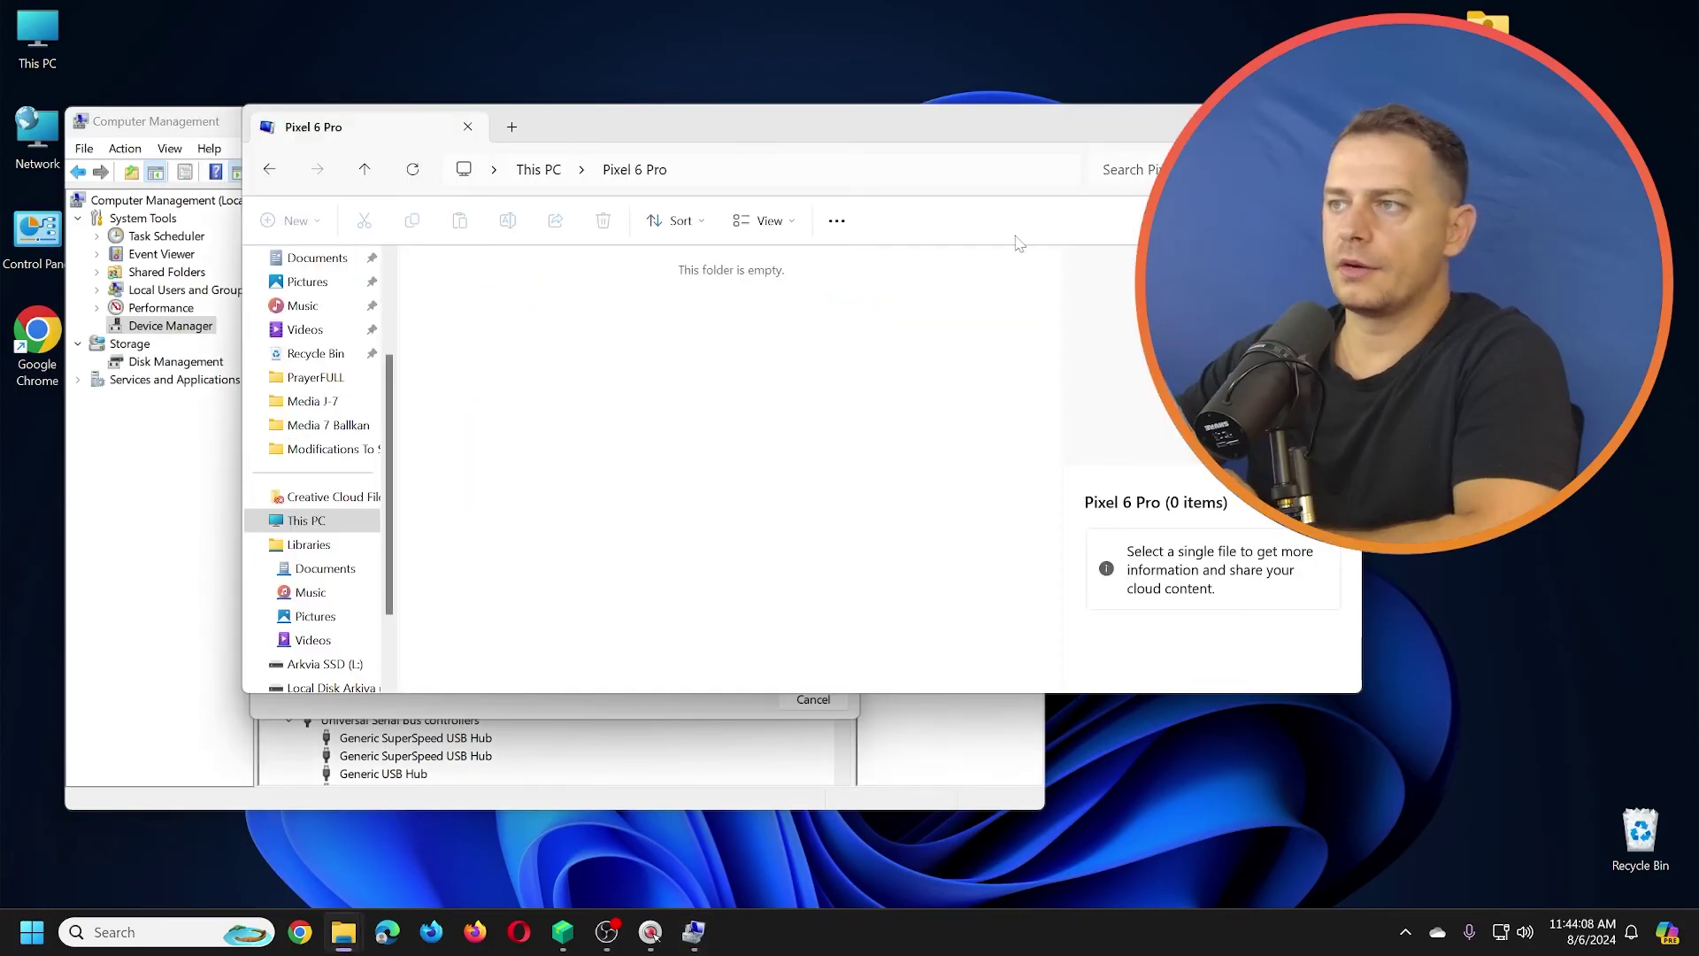
left_click(277, 175)
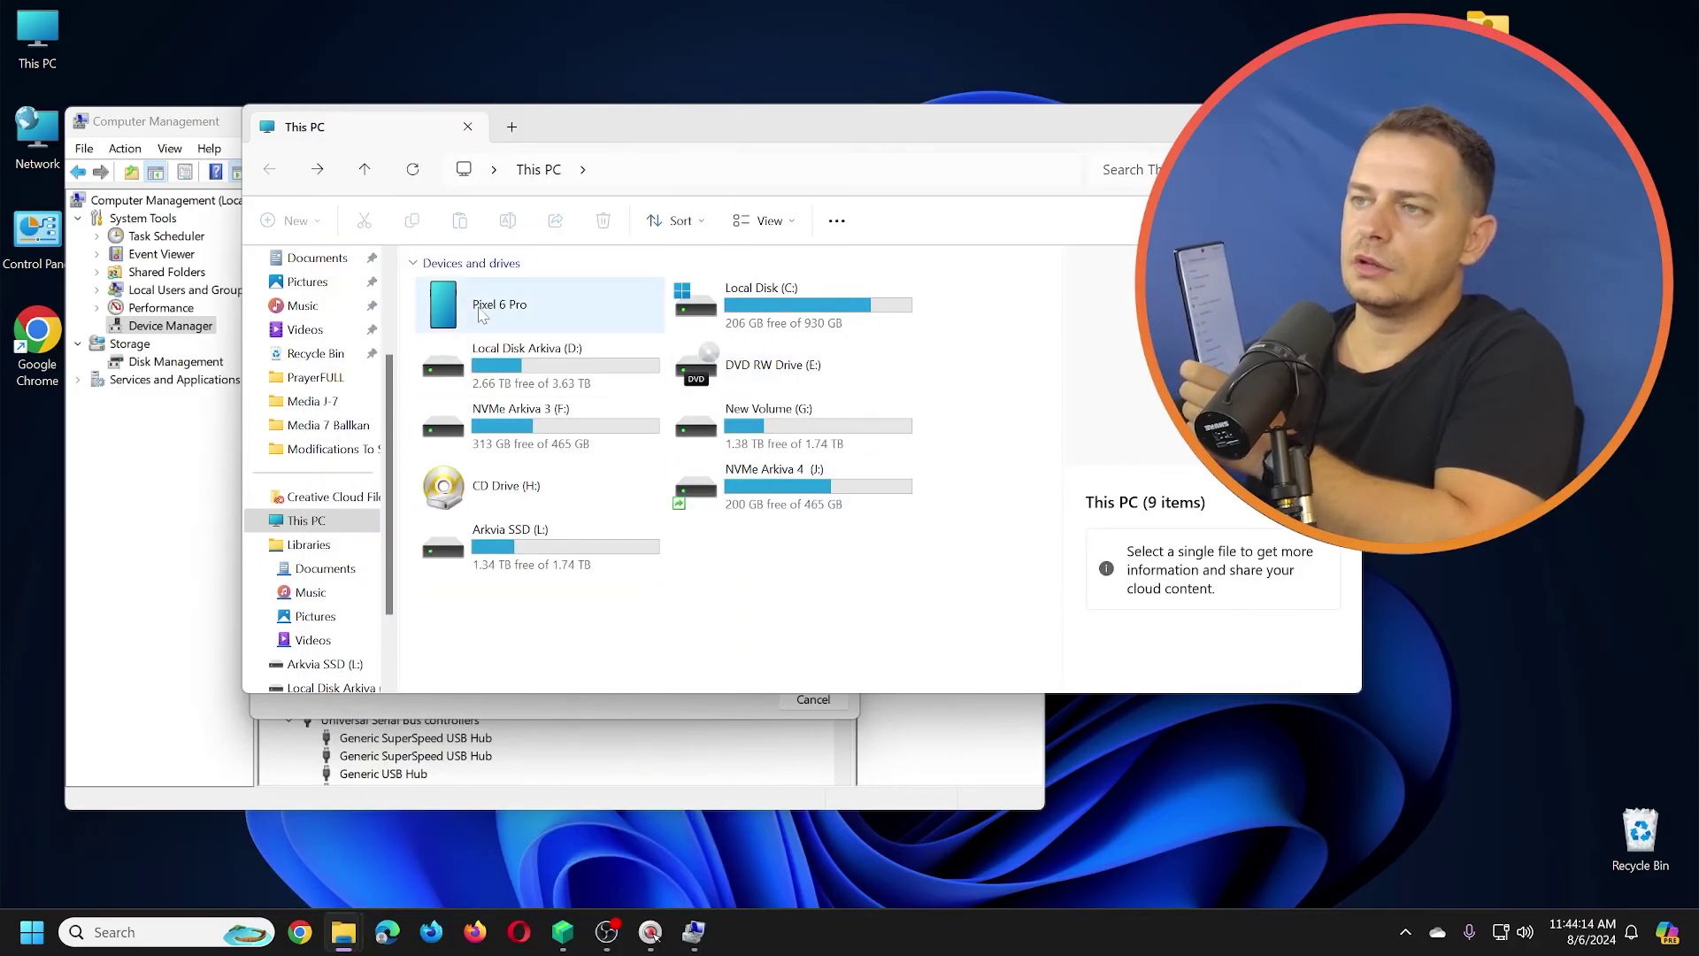
double_click(482, 314)
left_click(627, 294)
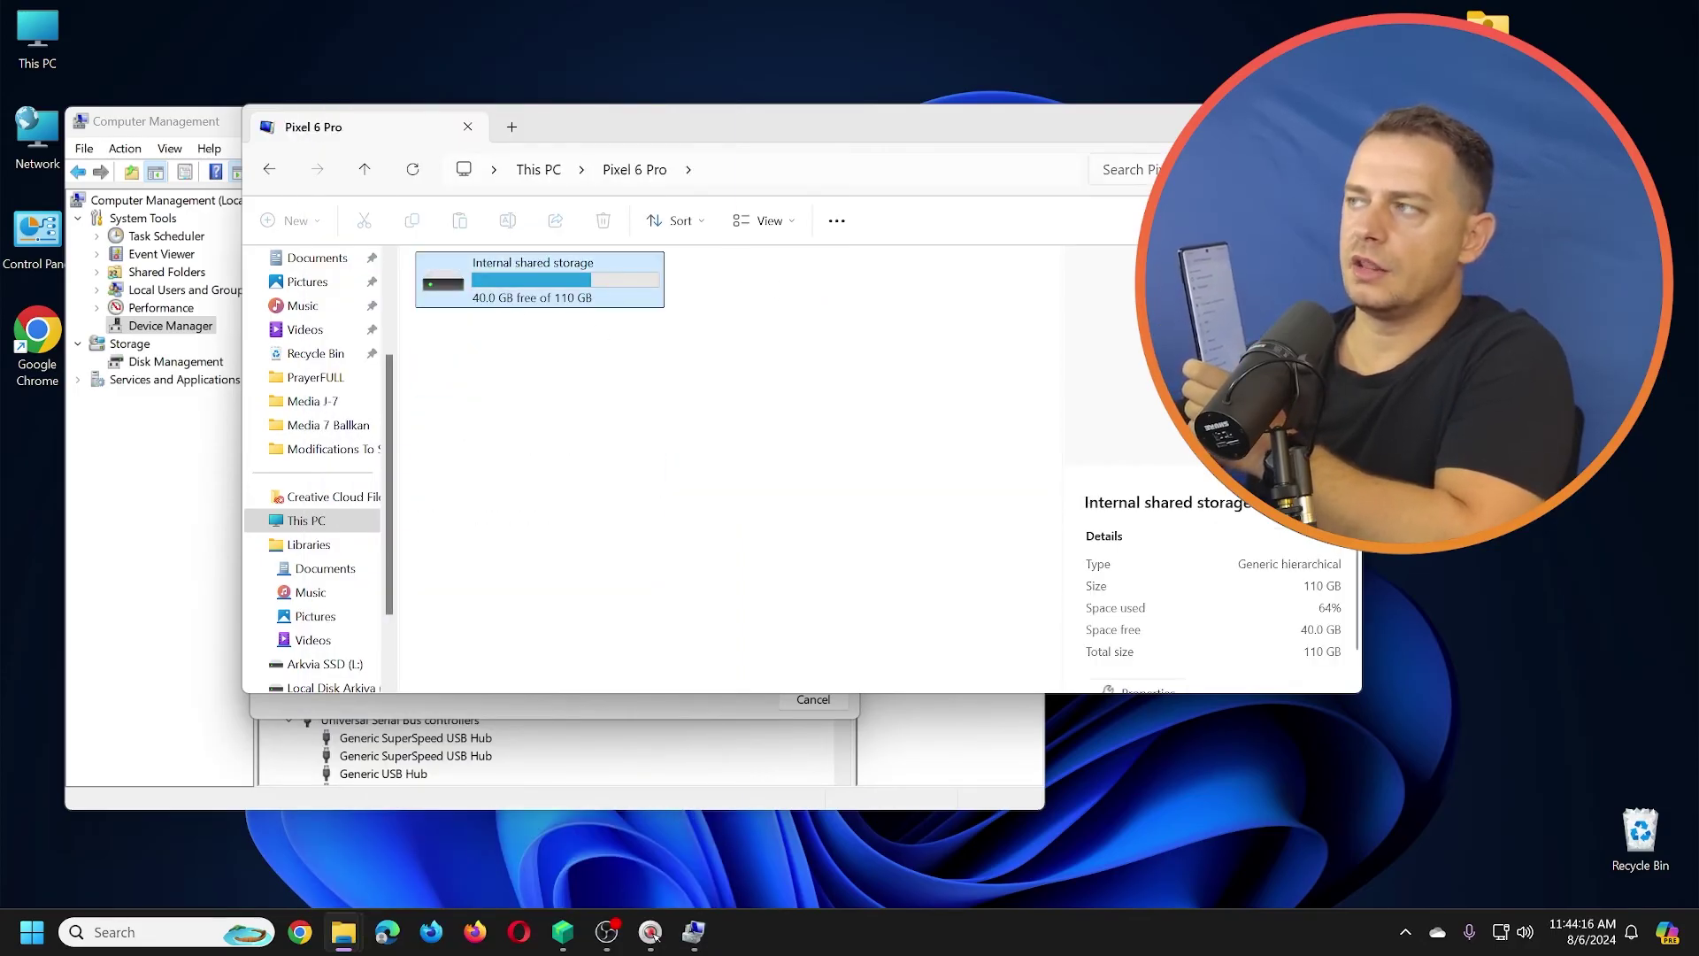
key("alt+F4")
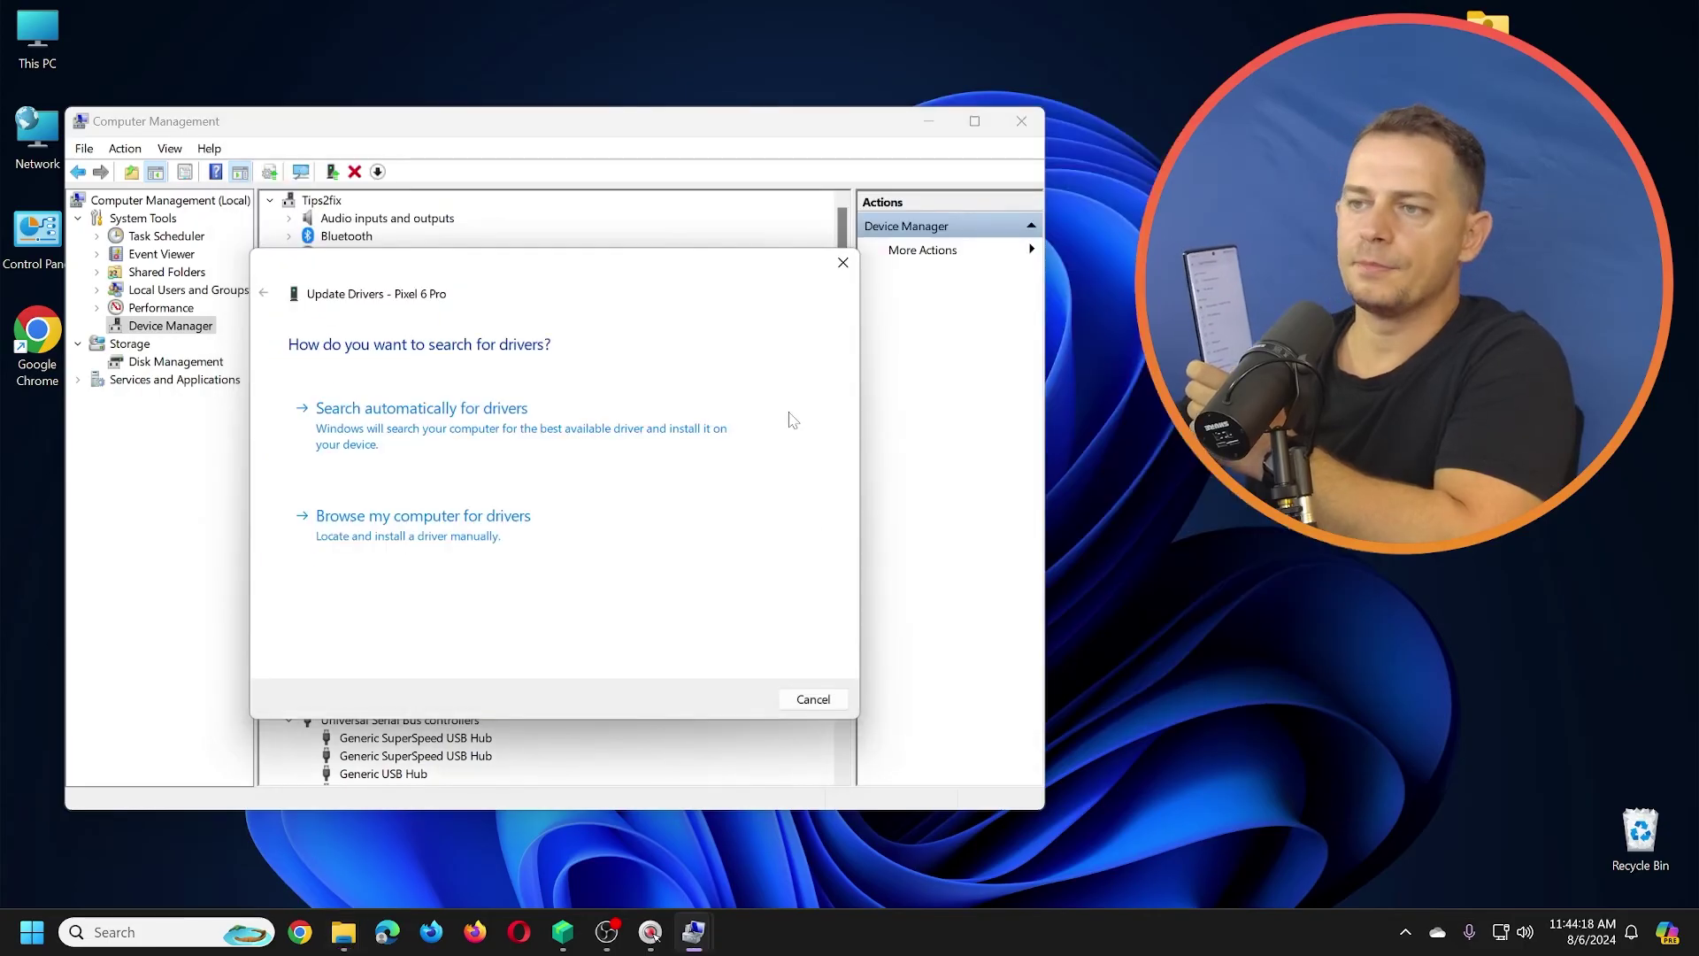
Start a Pixel 6 Pro driver update and compare its two compatible MTP USB Device drivers, selecting the second
left_click(796, 698)
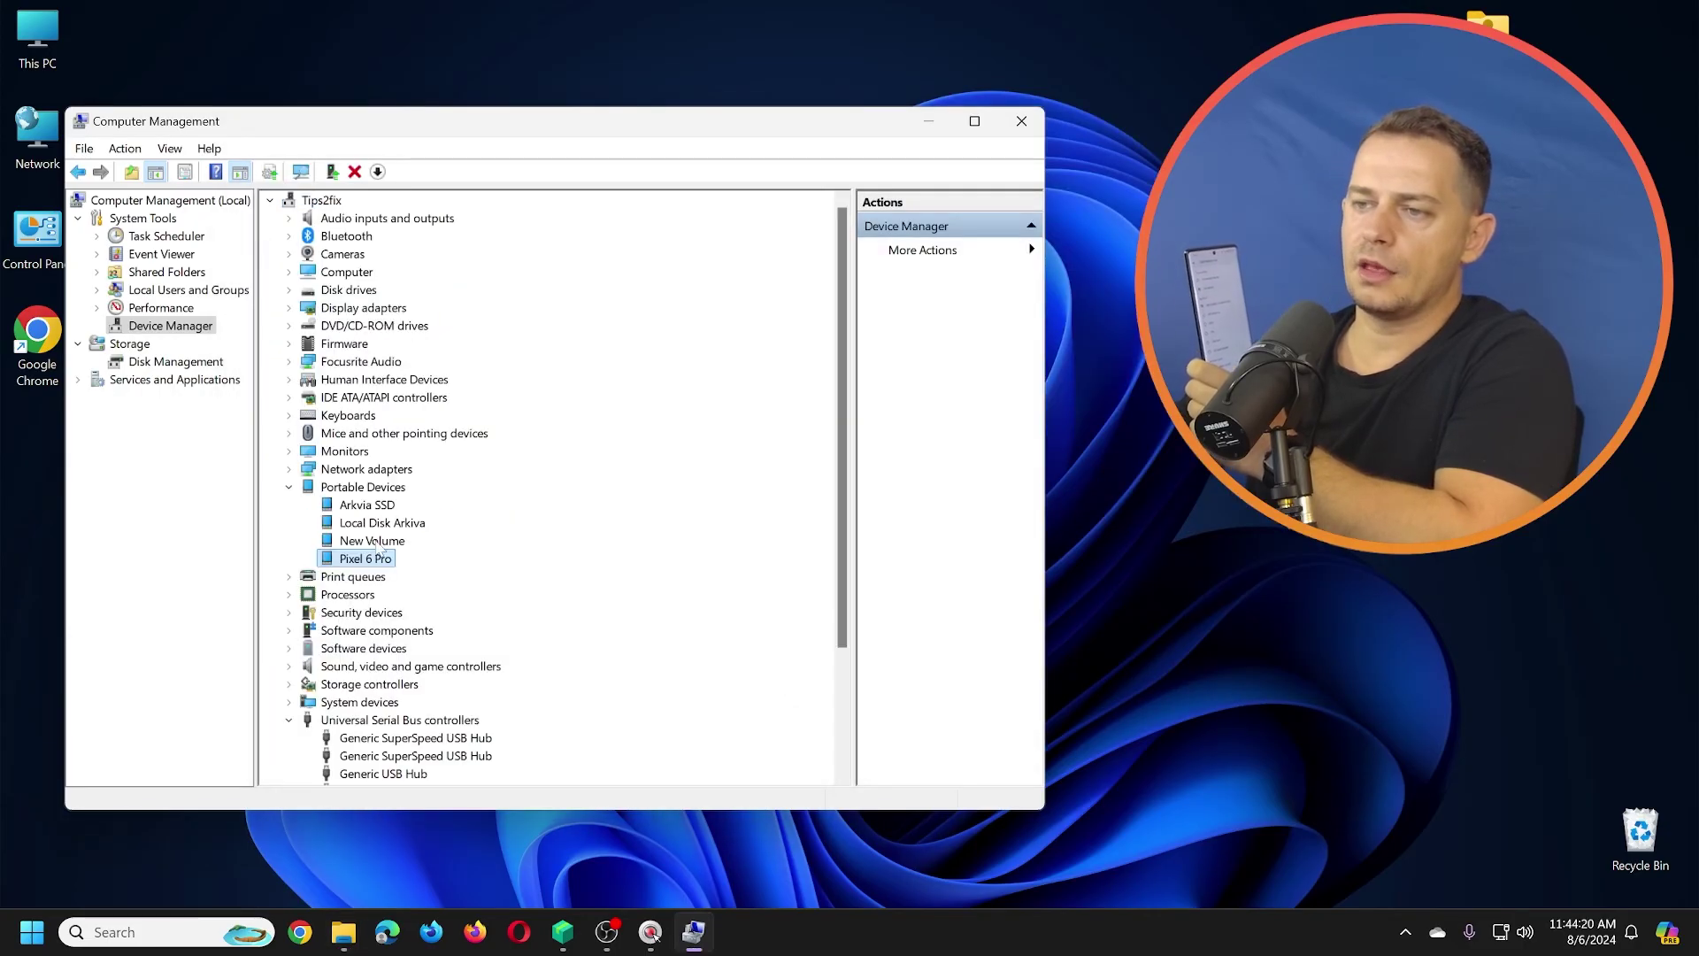
right_click(370, 560)
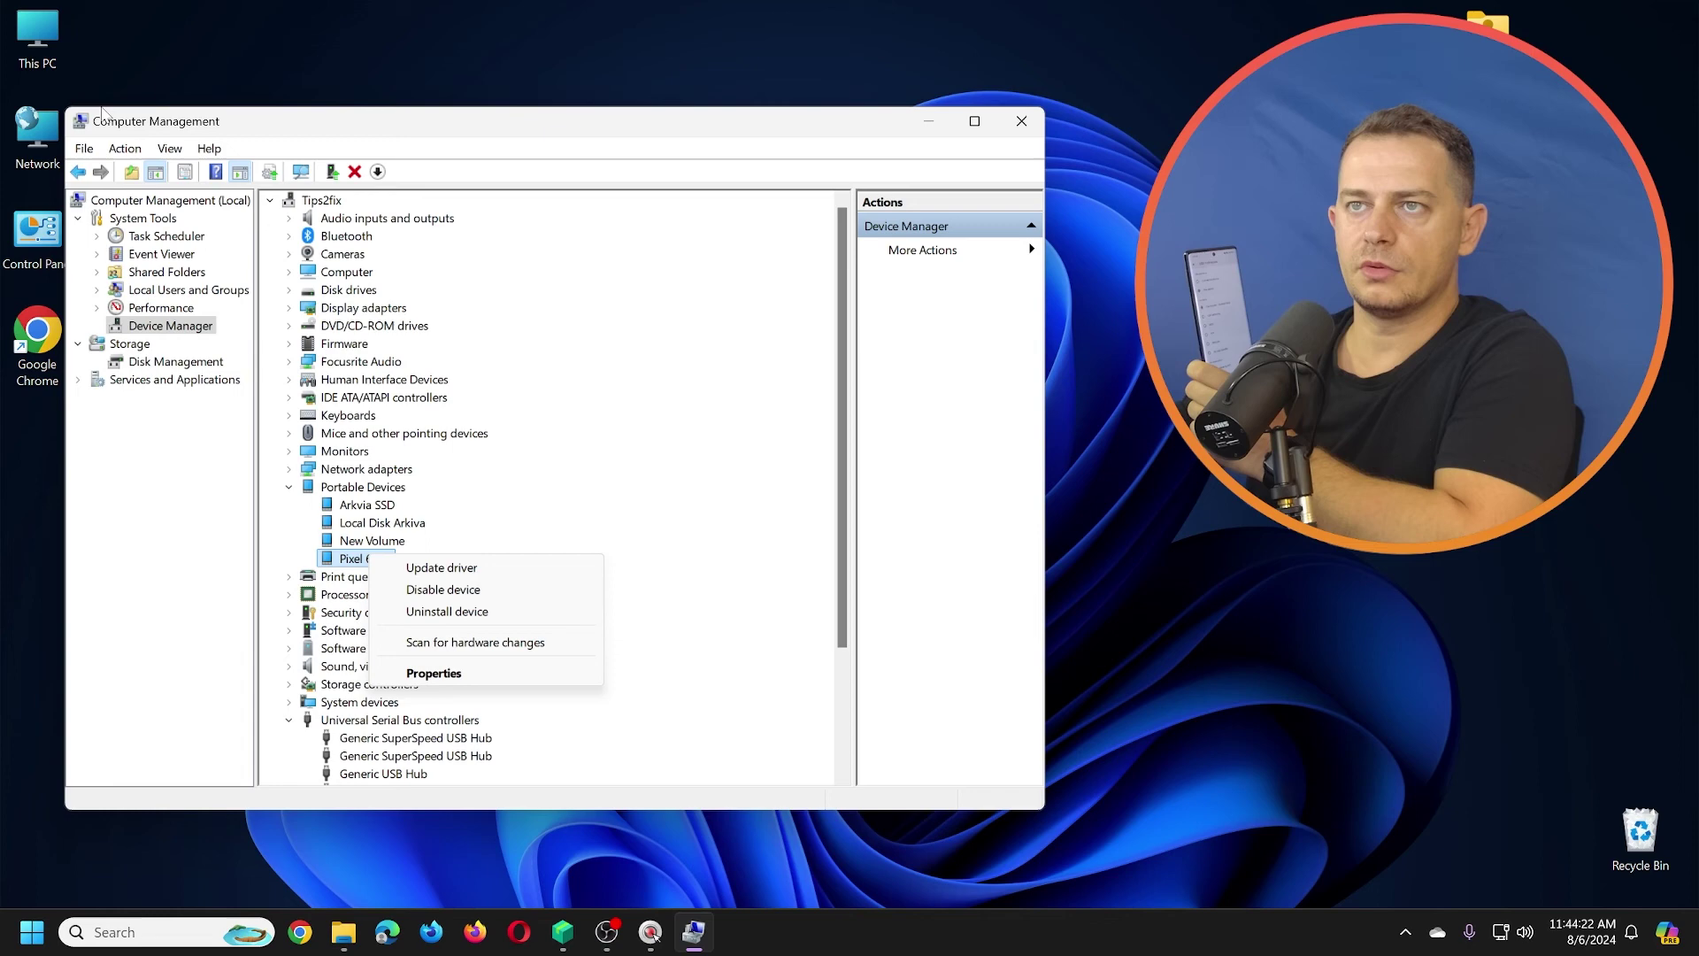
left_click(423, 568)
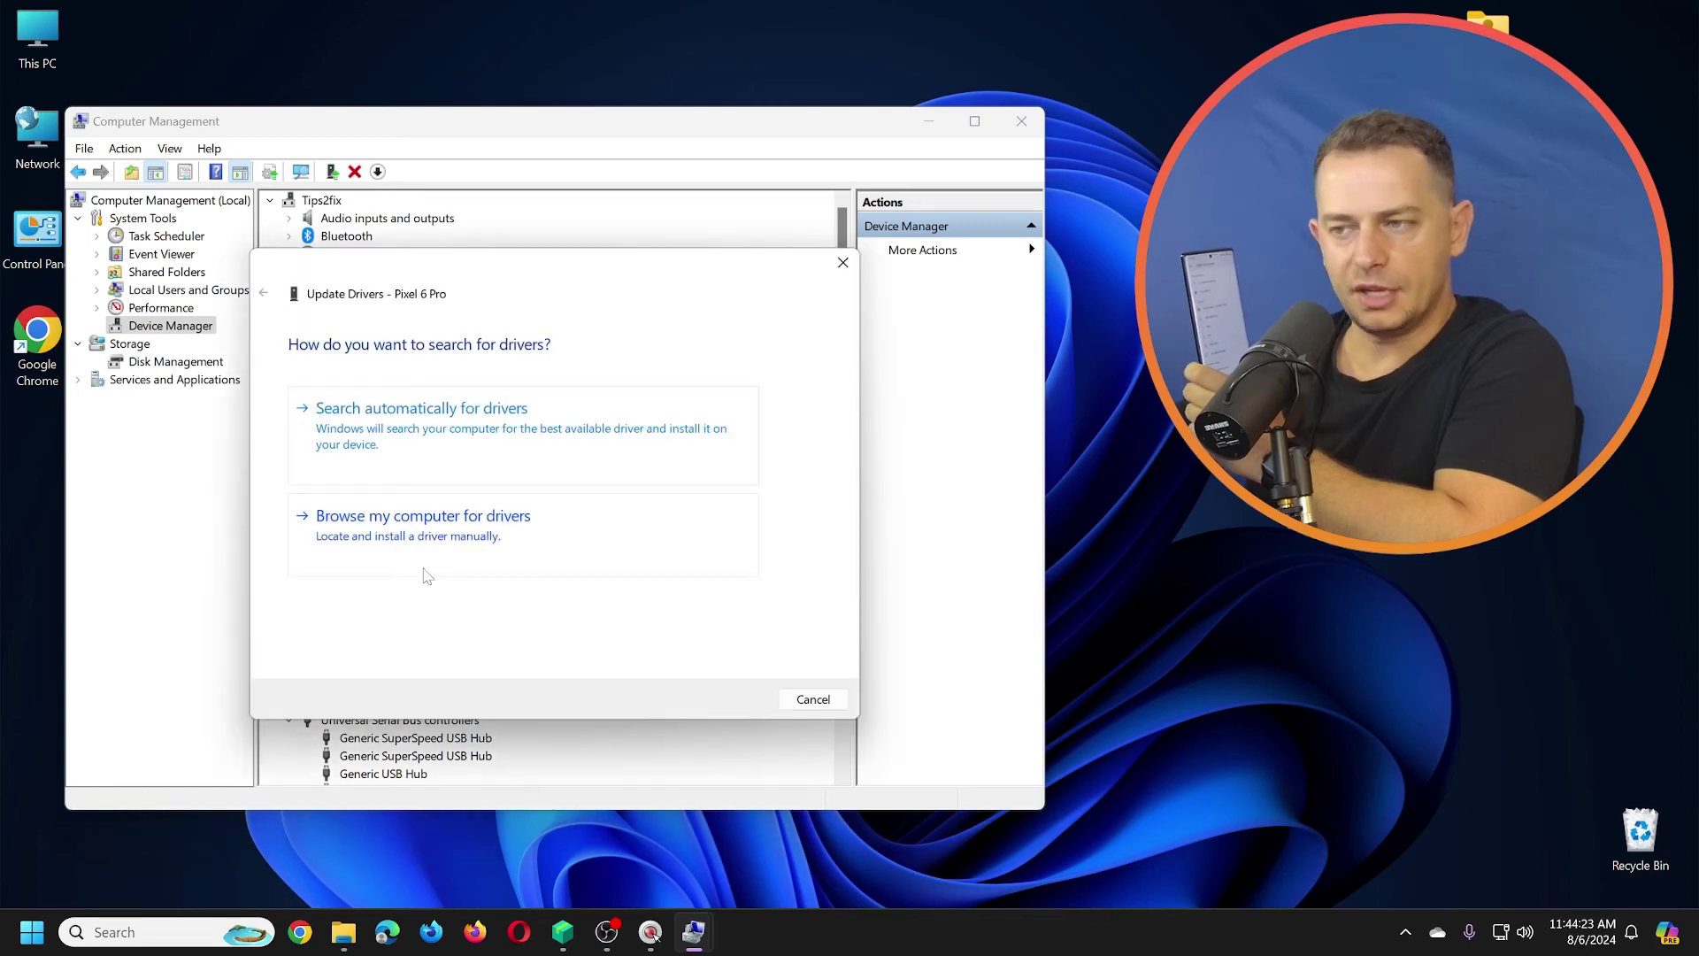
left_click(351, 537)
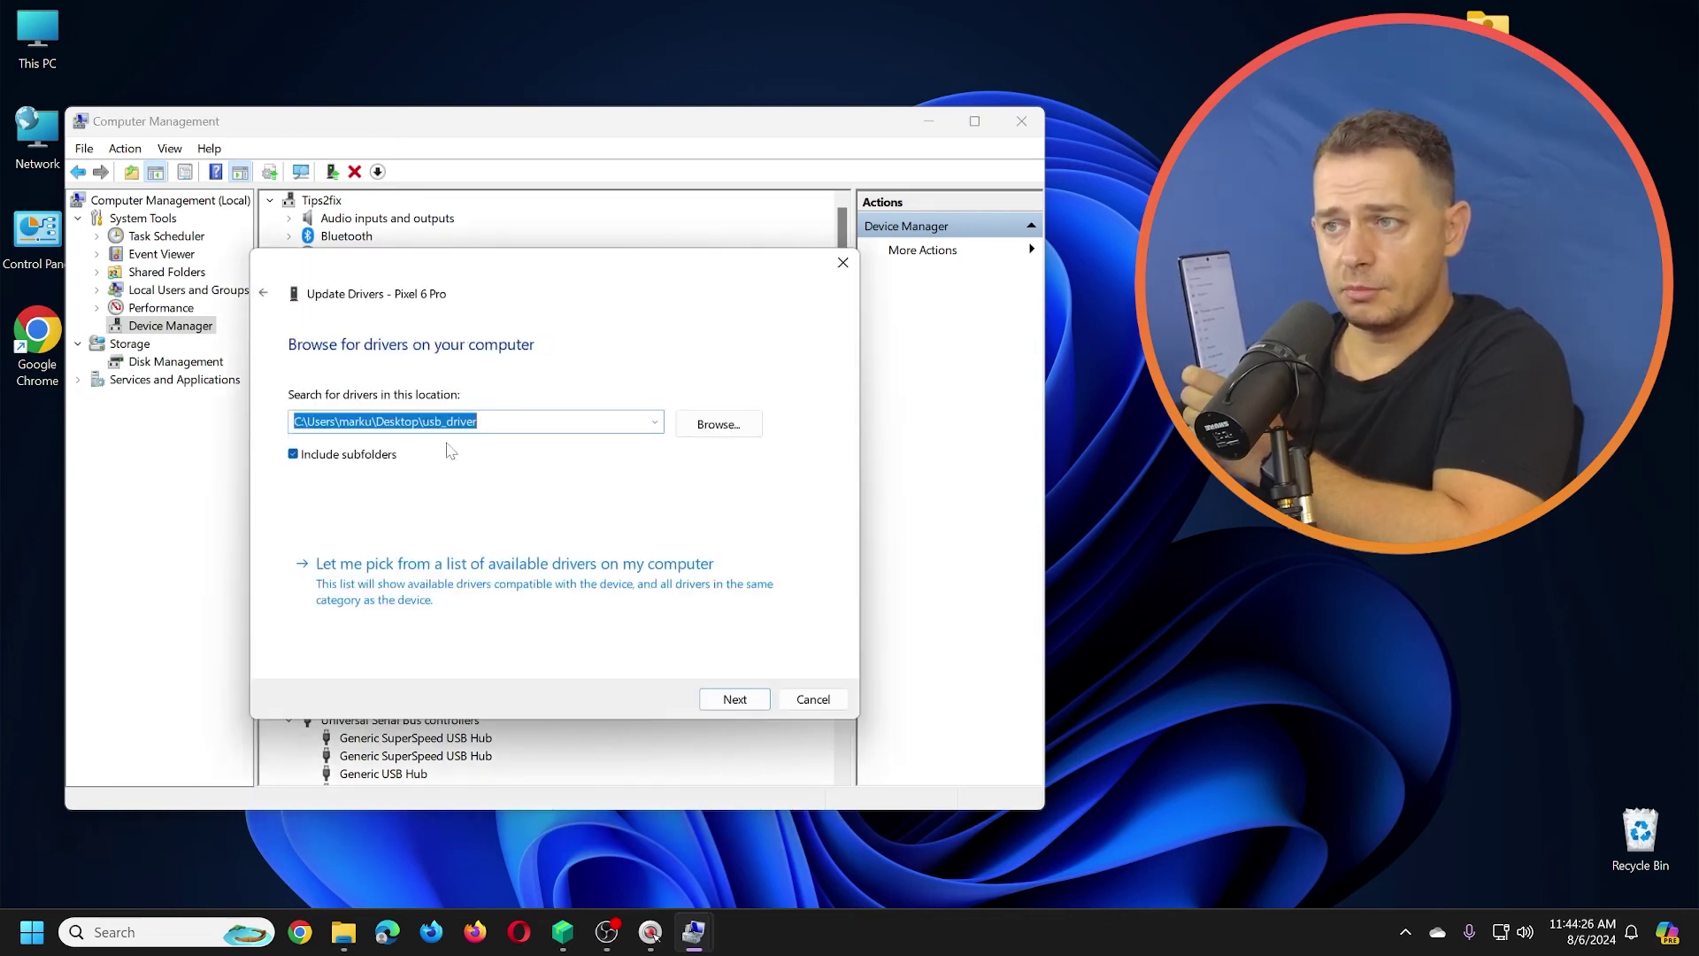
left_click(395, 590)
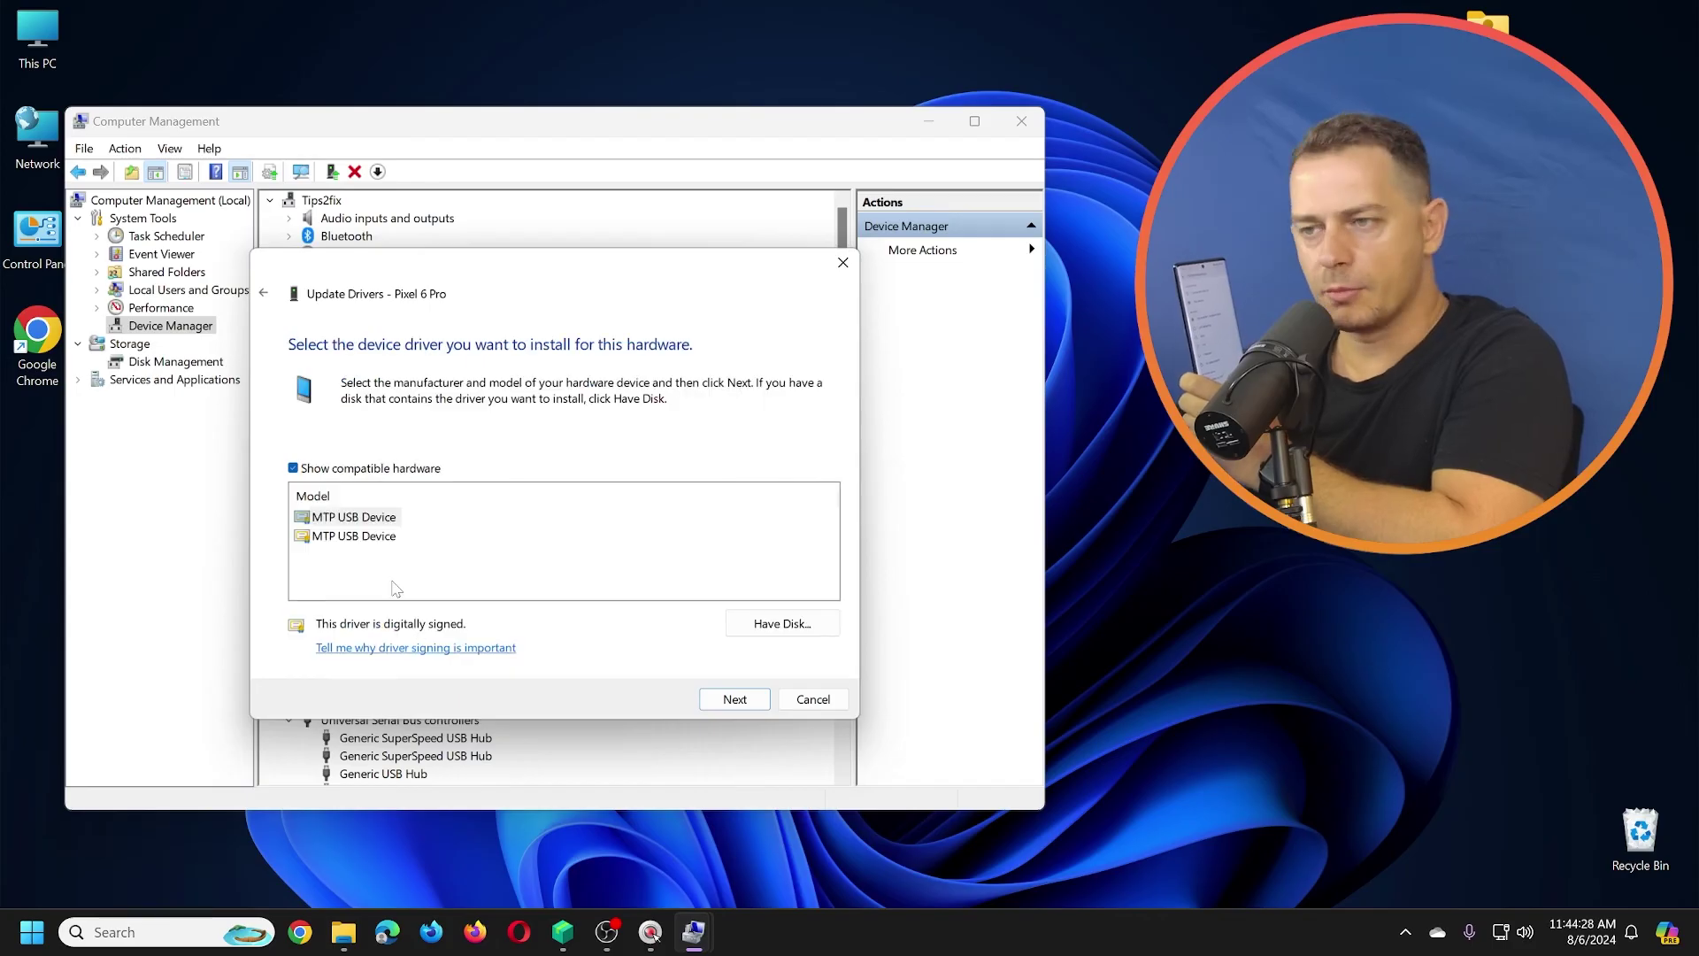
left_click(354, 536)
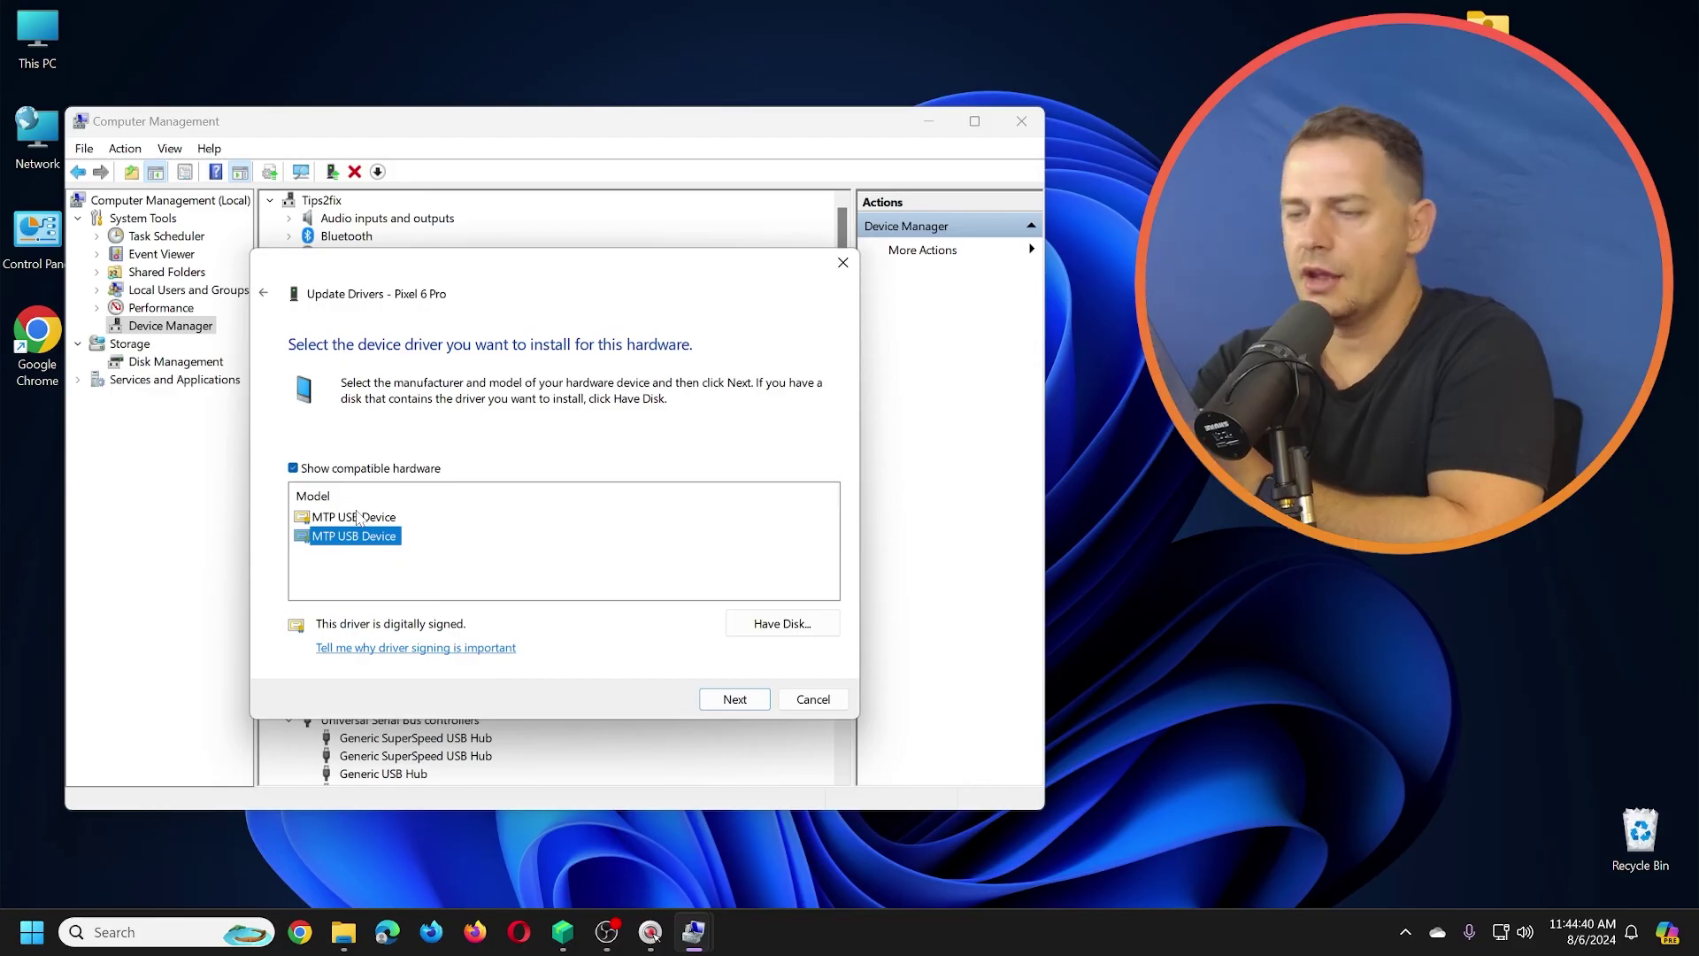
left_click(396, 517)
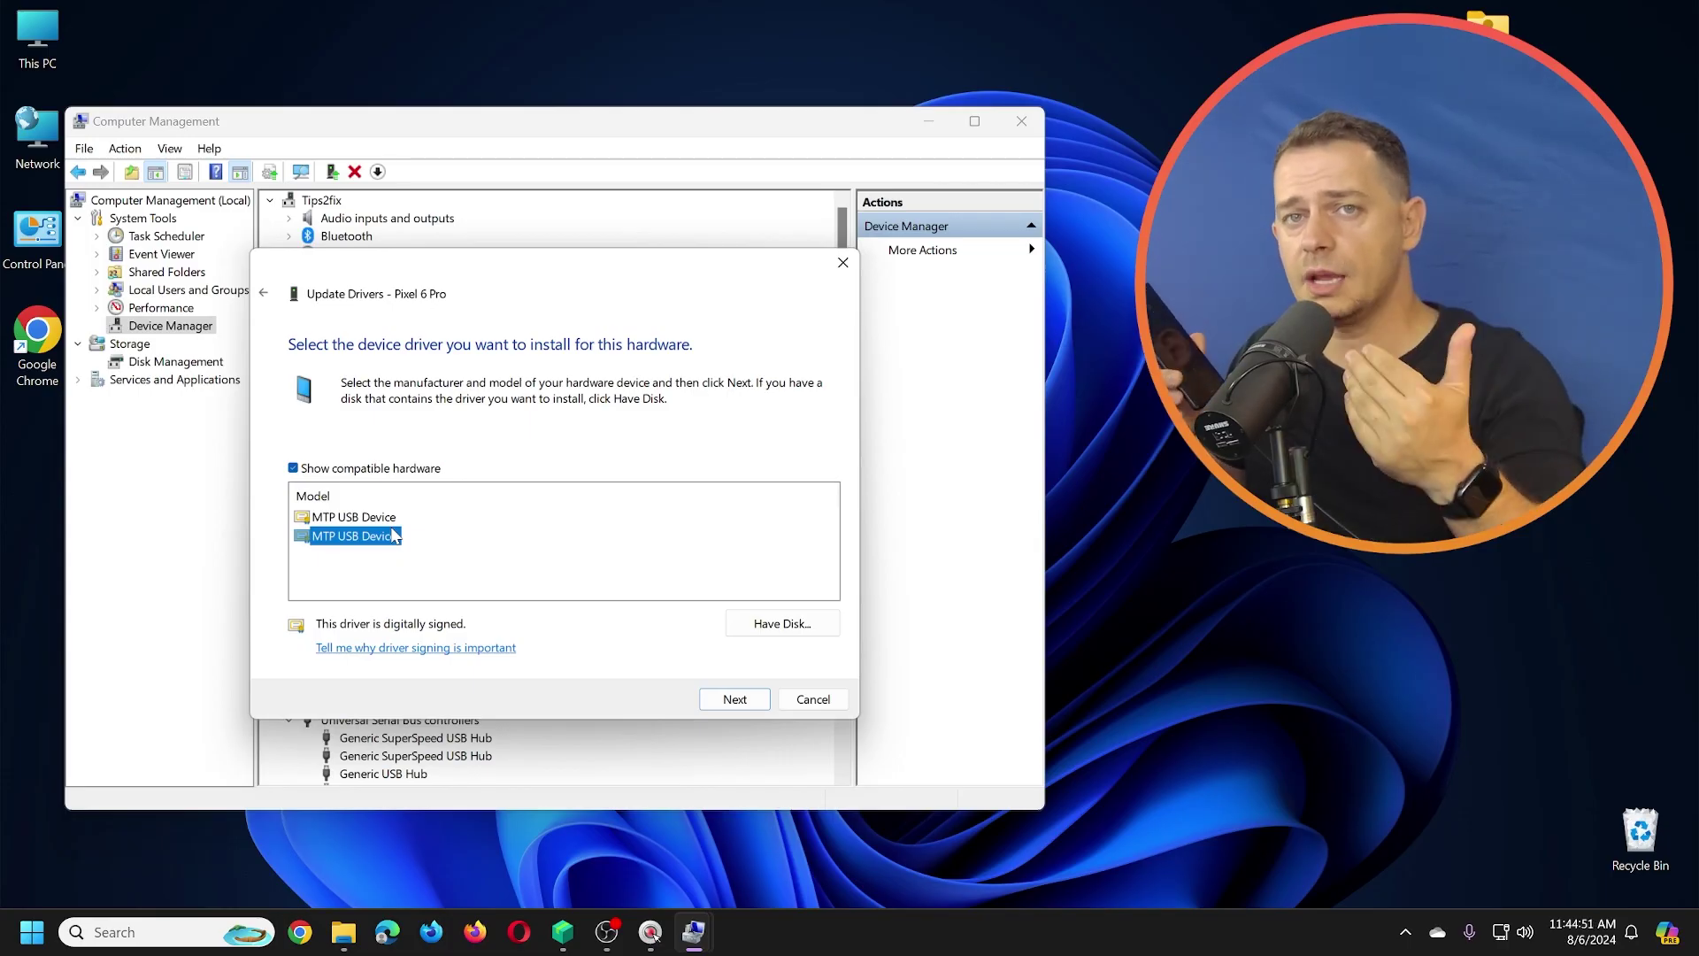
left_click(812, 699)
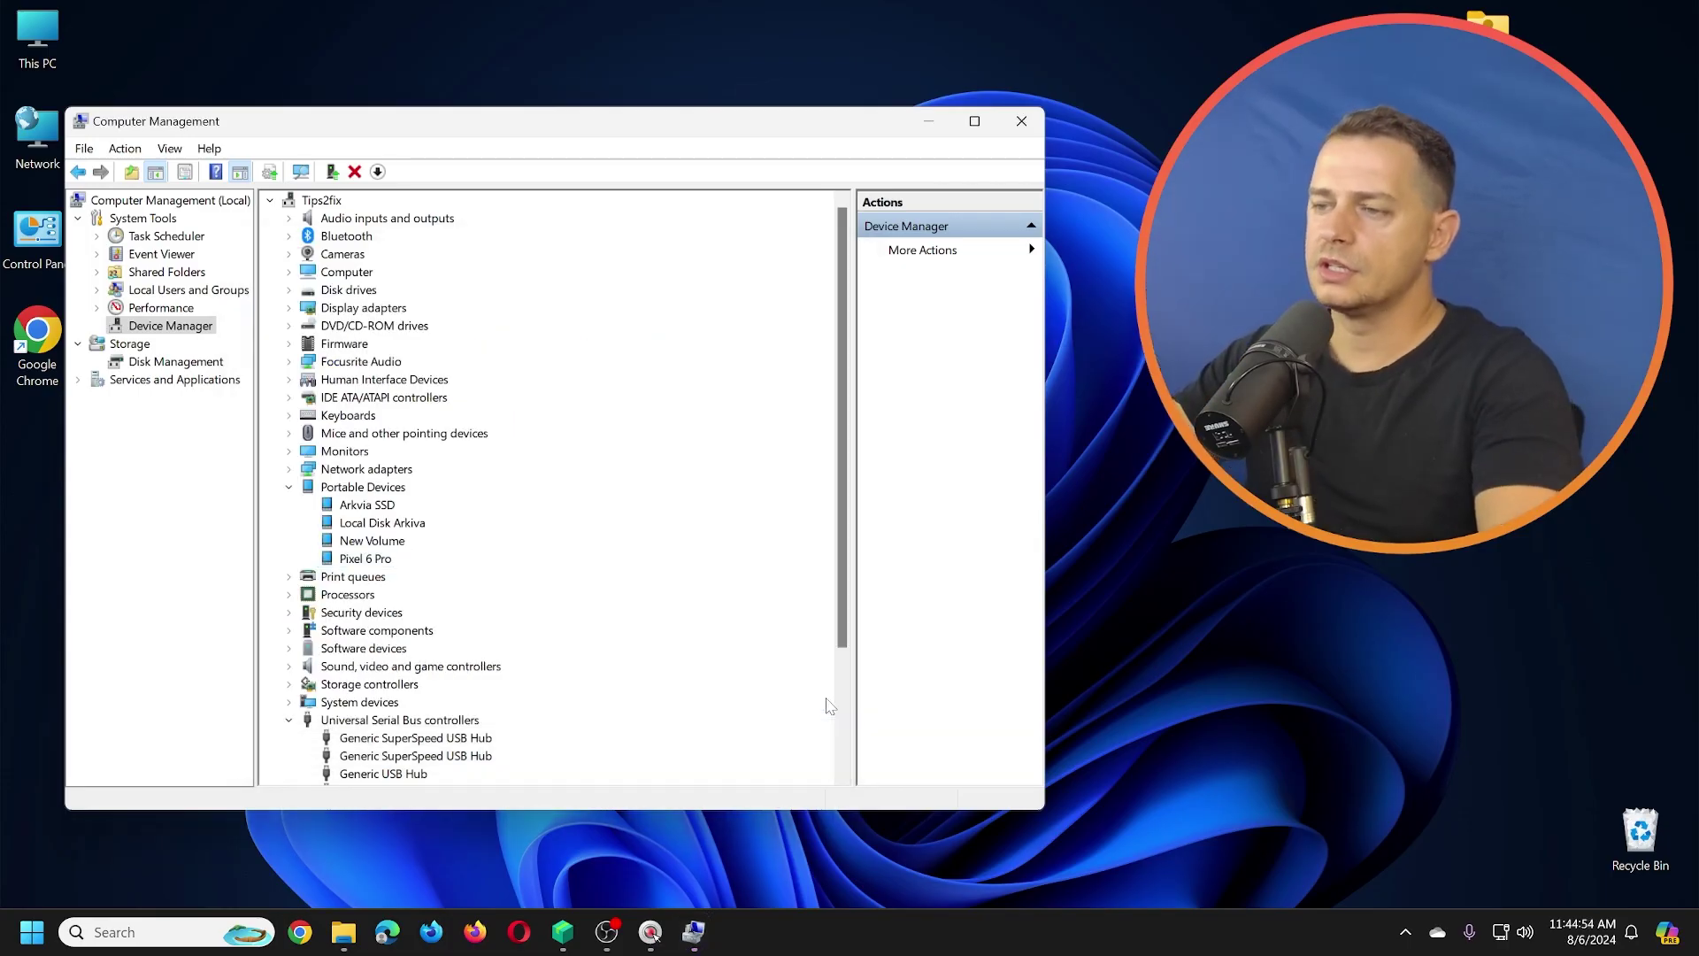